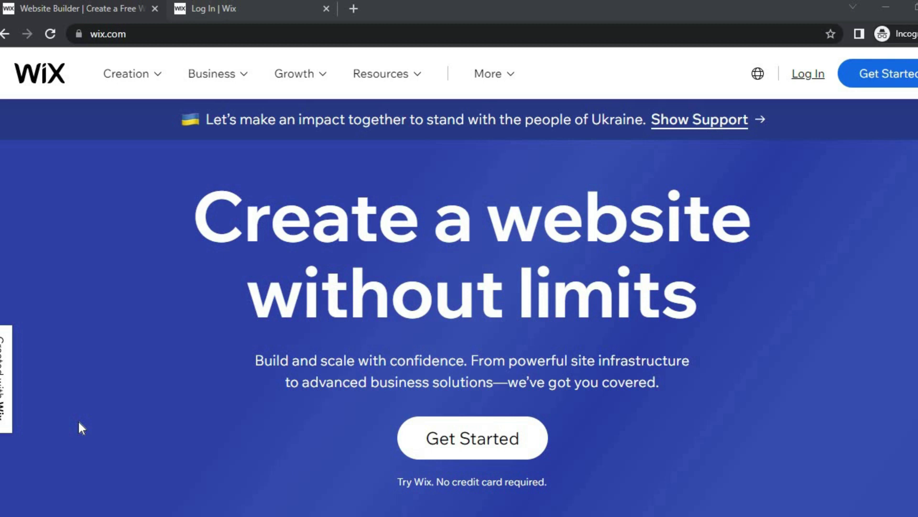
View the Wix log-in and sign-up options, return to the Wix home page, and minimize the incognito window.
click(232, 10)
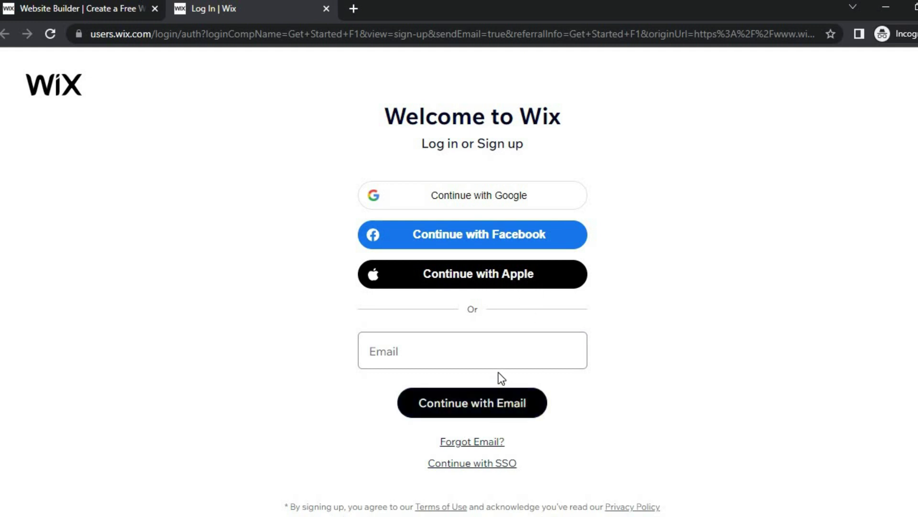
click(80, 8)
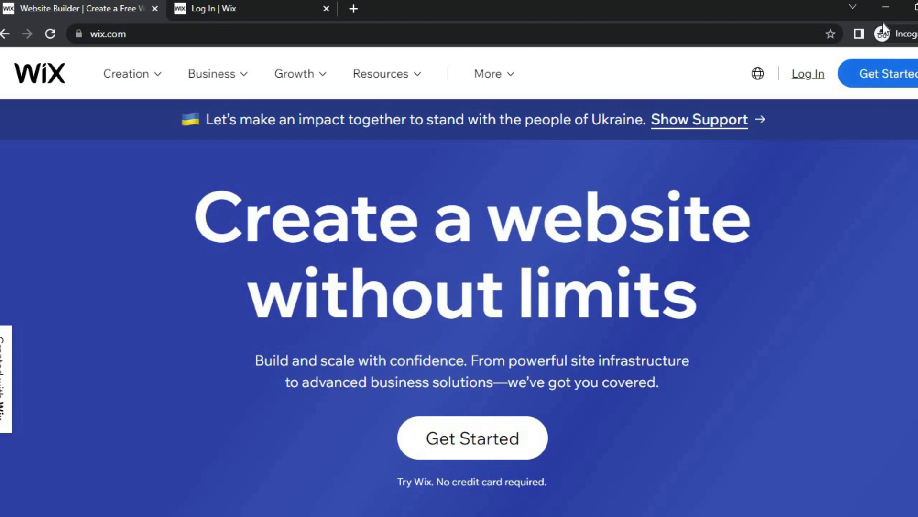
click(885, 3)
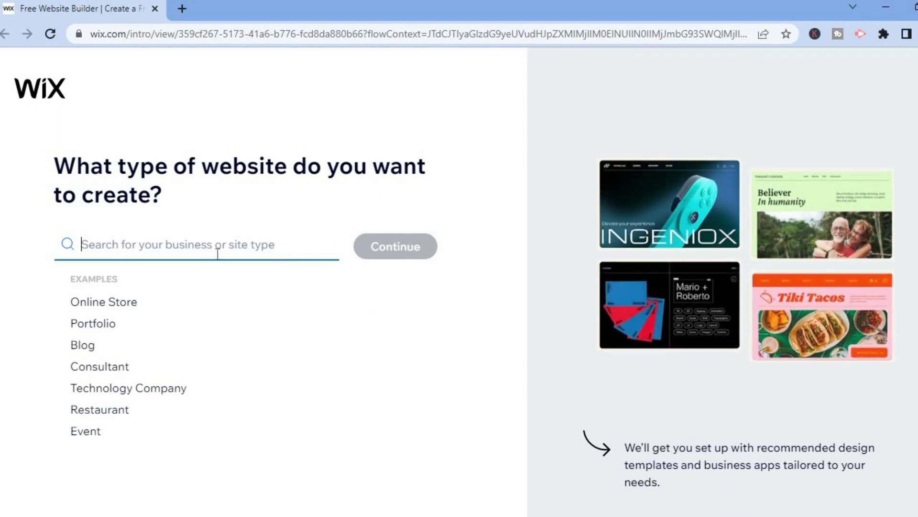
Set the website type to Gym and continue the site setup.
text(gym)
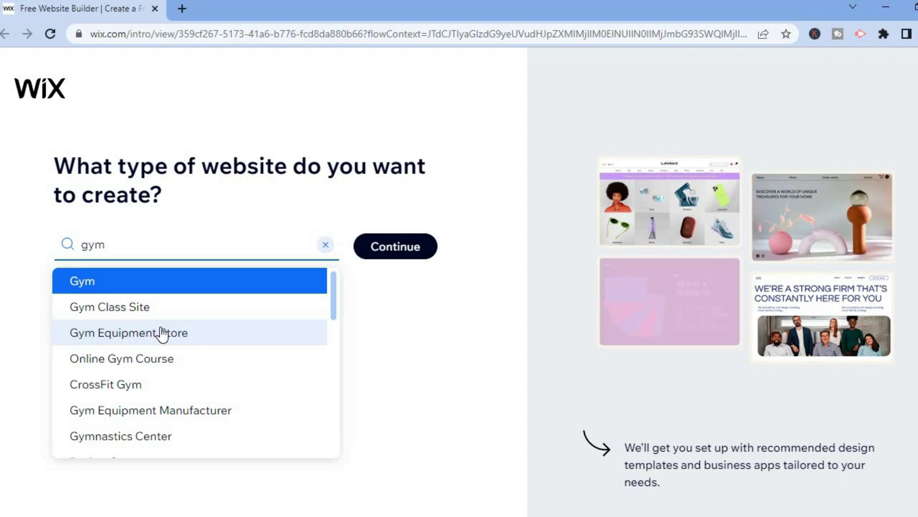
click(177, 281)
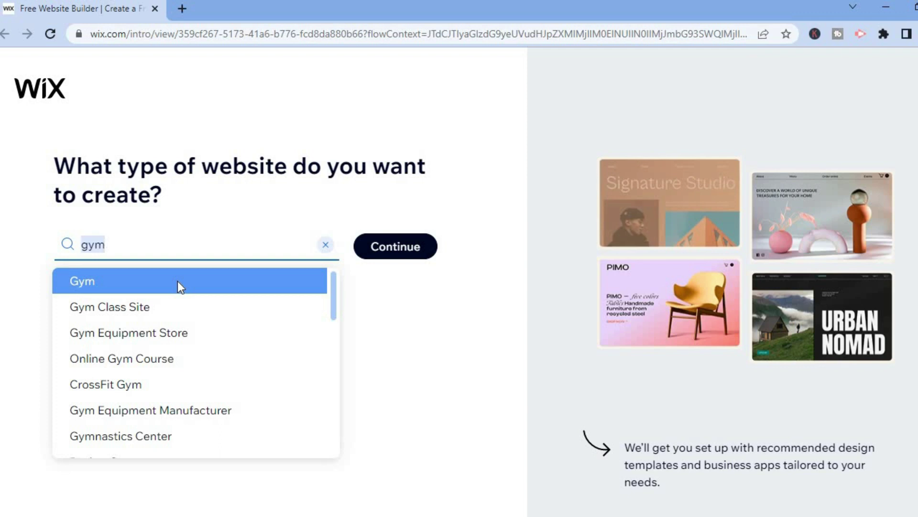
click(388, 259)
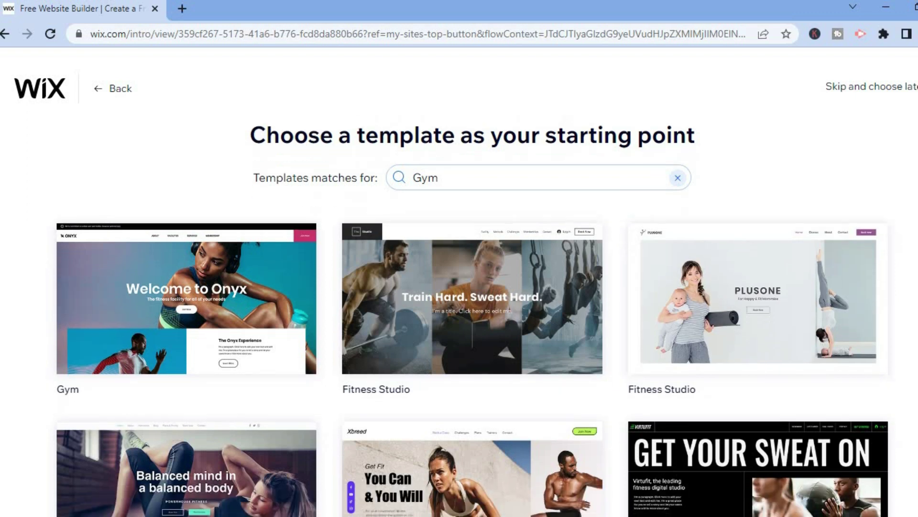
Browse the Gym template matches and continue with the "Welcome to Onyx" Gym template.
scroll(472, 315, down, 3)
scroll(473, 316, down, 2)
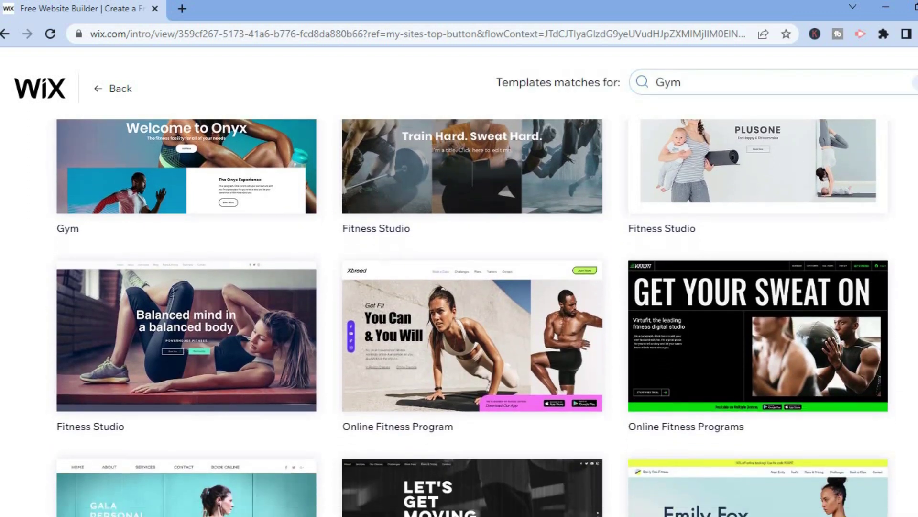
scroll(473, 316, up, 2)
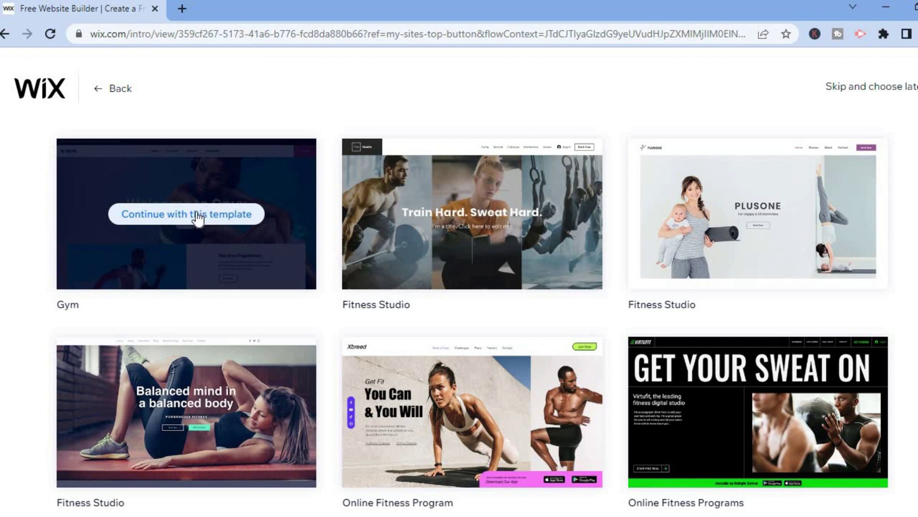
click(198, 217)
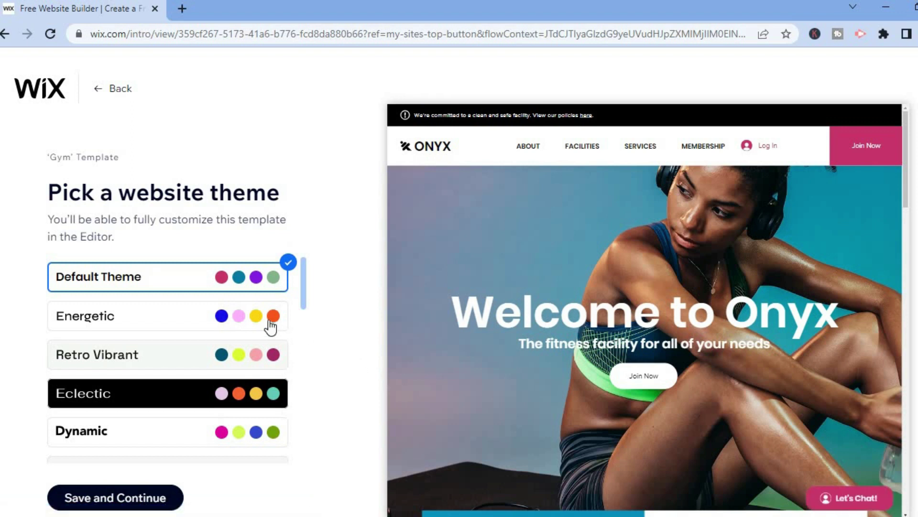
Try the Energetic, Retro Vibrant and Eclectic themes on the Gym template.
click(223, 317)
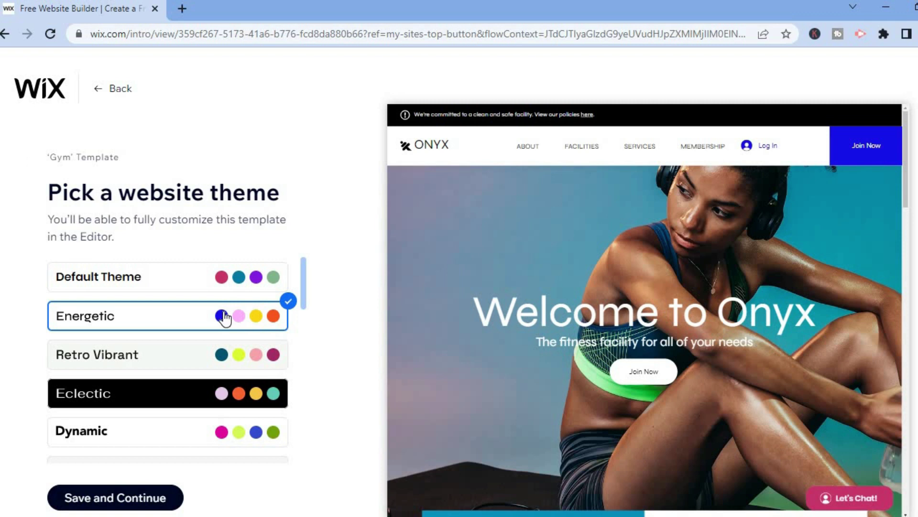
click(221, 355)
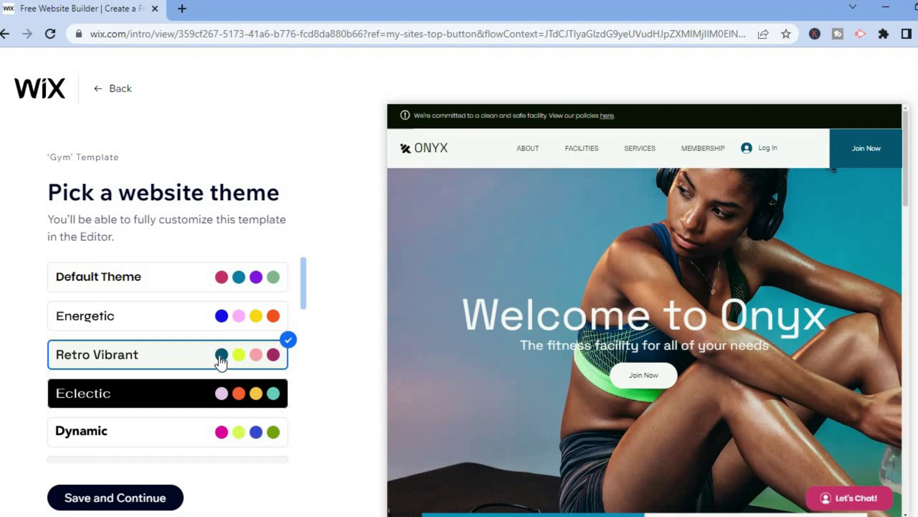
click(189, 397)
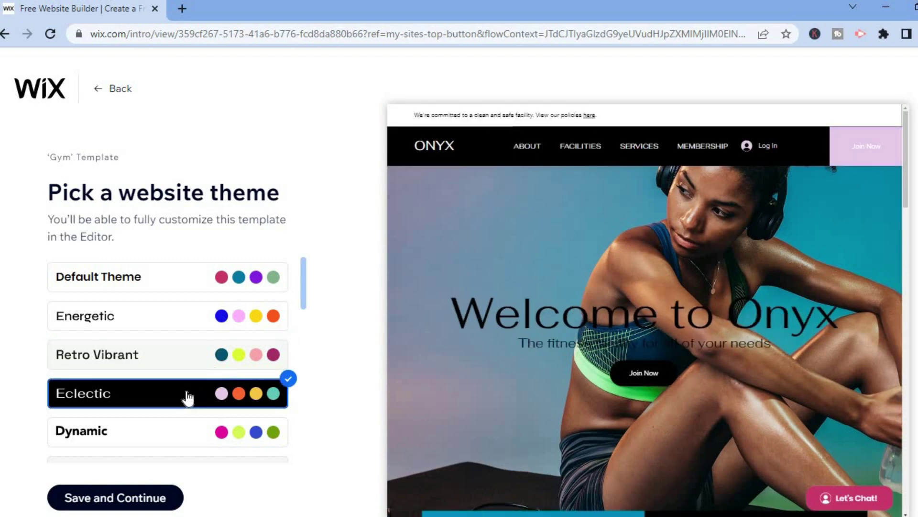
click(208, 319)
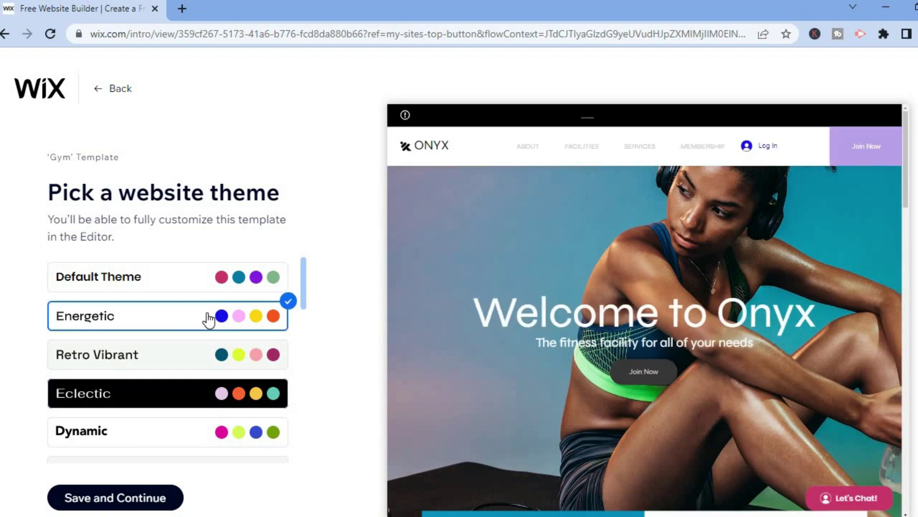
Select Default Theme for the Gym template and save the theme choice.
click(204, 279)
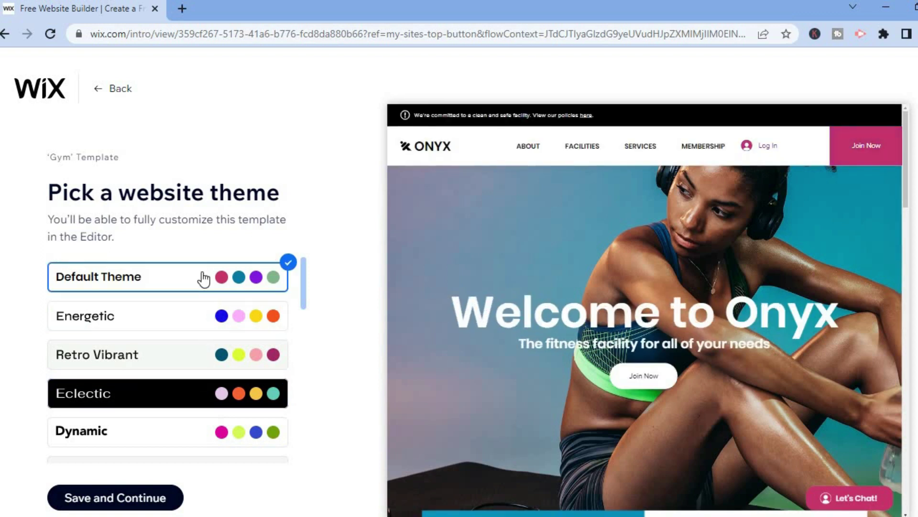
click(138, 499)
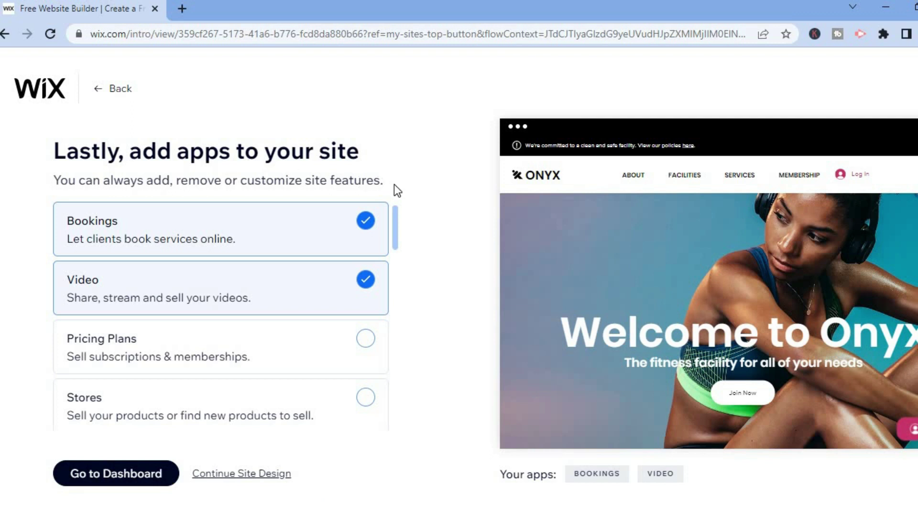
Review the suggested site apps and add Pricing Plans to the site.
mouse_move(312, 226)
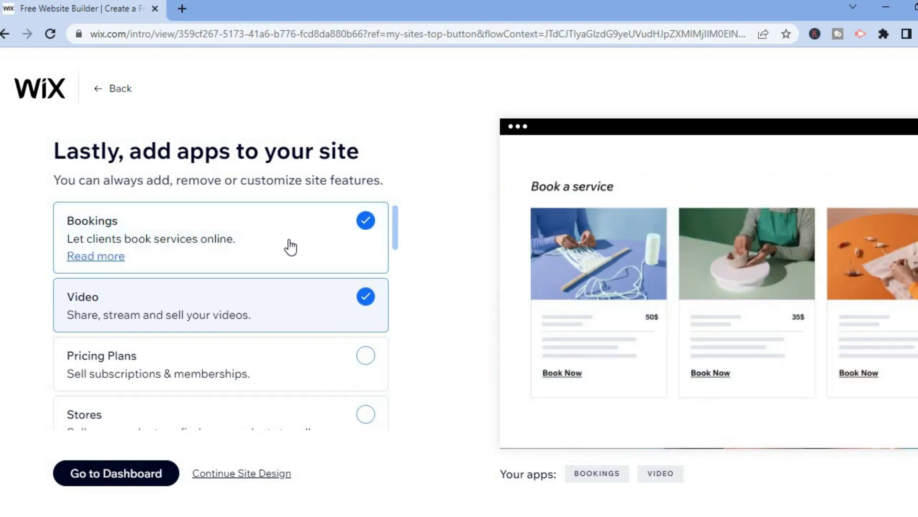
mouse_move(375, 282)
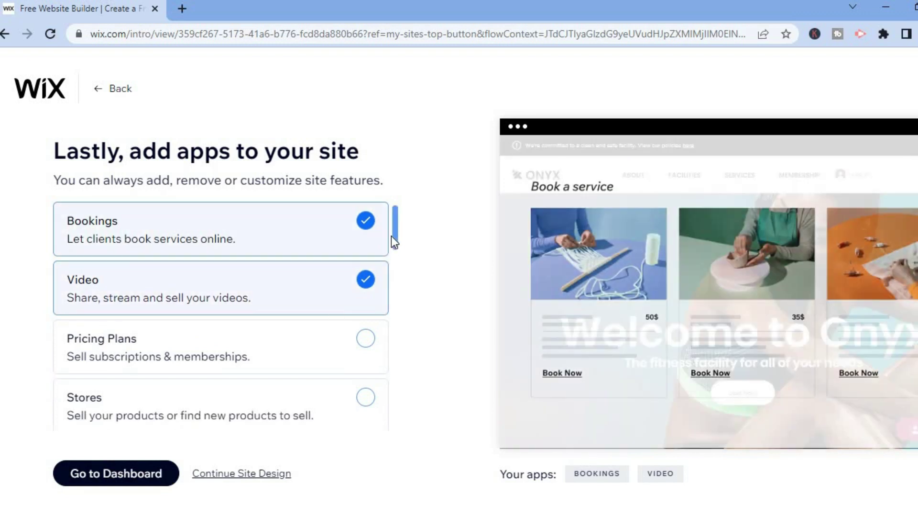
scroll(395, 241, down, 2)
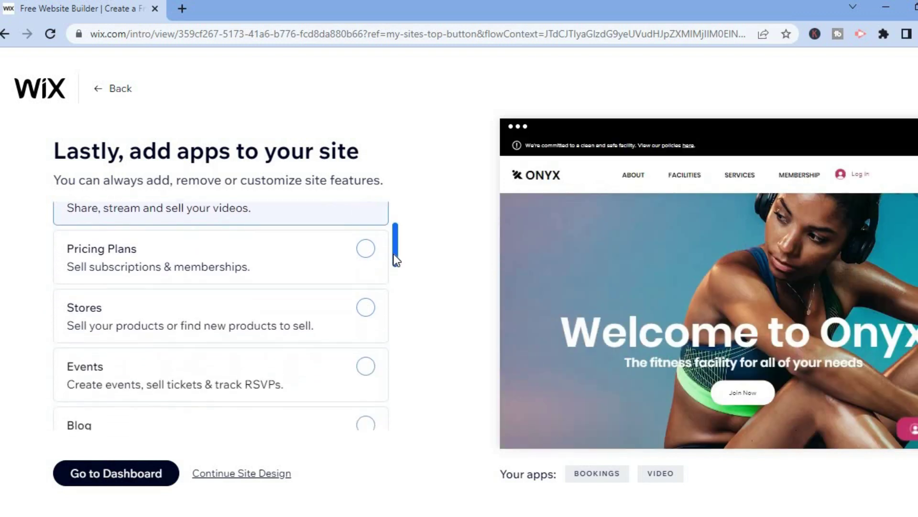
mouse_move(250, 261)
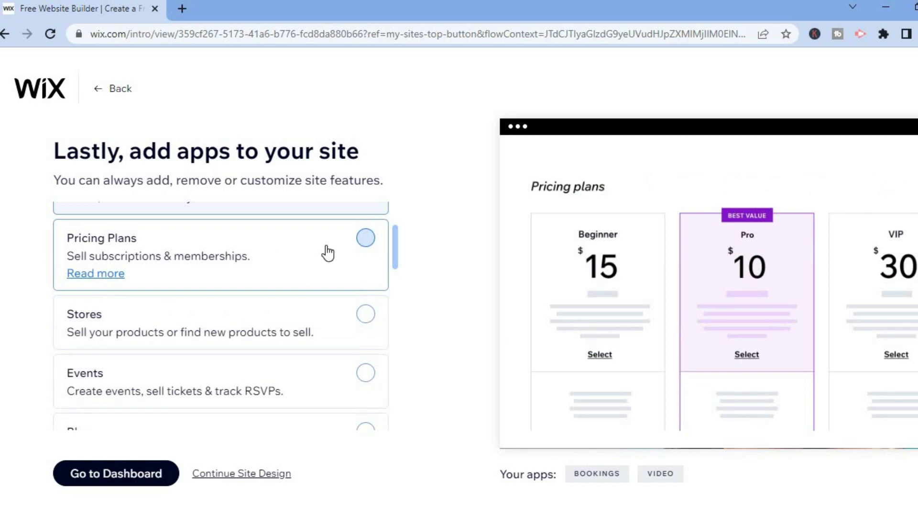
click(366, 240)
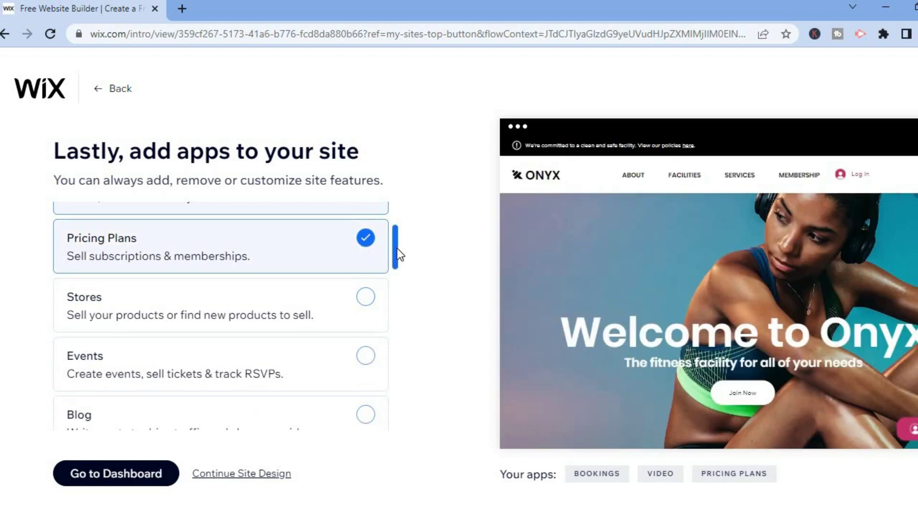
Add the Forms & Payments and Instagram Feed apps to the site.
scroll(397, 251, down, 2)
scroll(397, 266, down, 1)
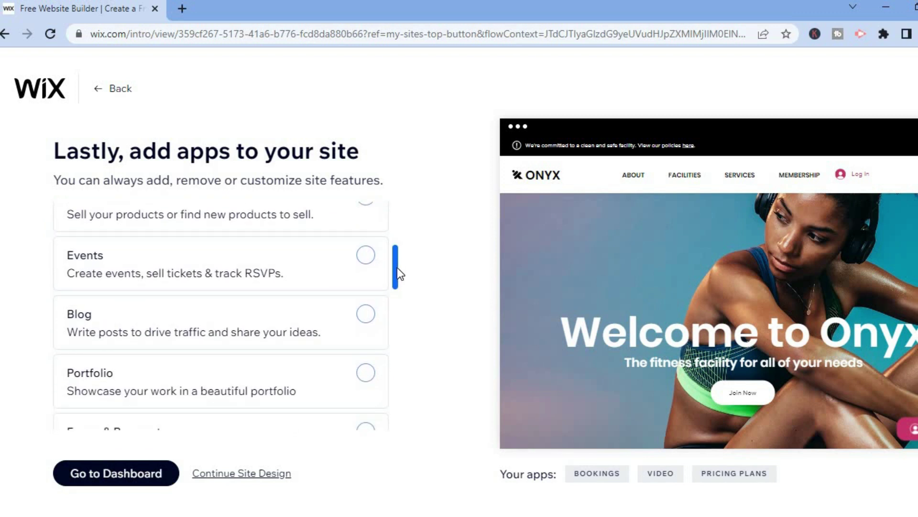
scroll(396, 273, down, 2)
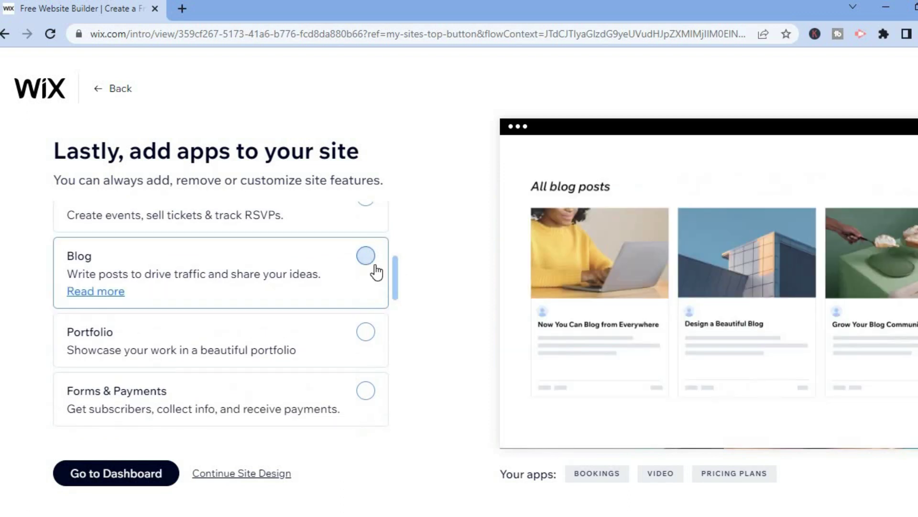
drag(395, 271, 394, 292)
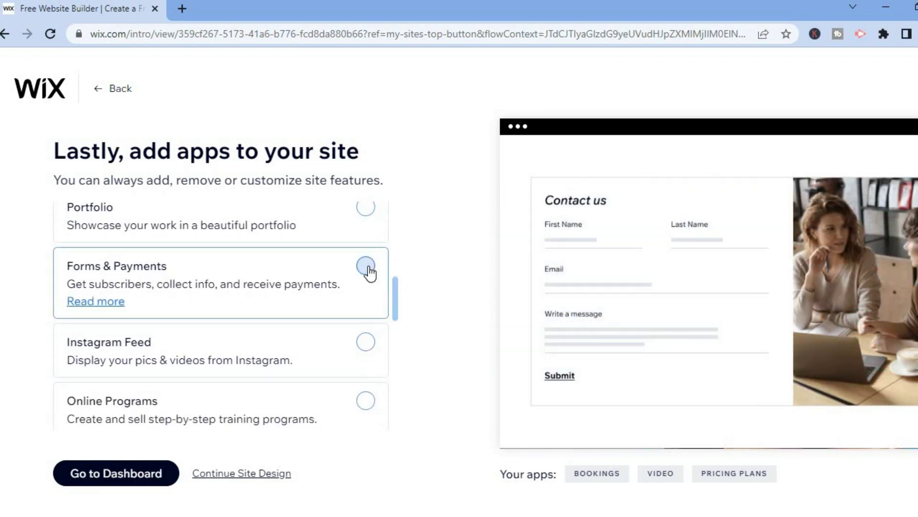
click(368, 269)
drag(395, 291, 395, 300)
click(366, 286)
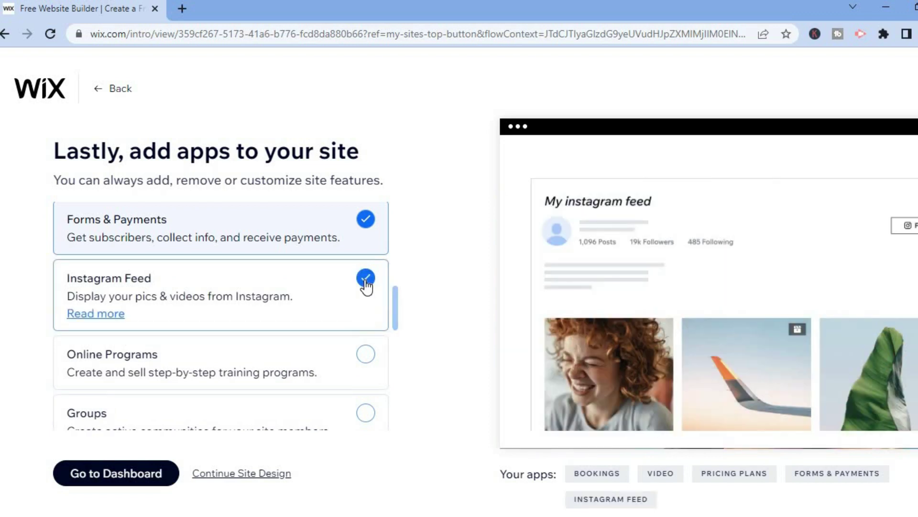
Add the Chat app to the site and finish the app selection by continuing to the dashboard.
drag(392, 301, 392, 339)
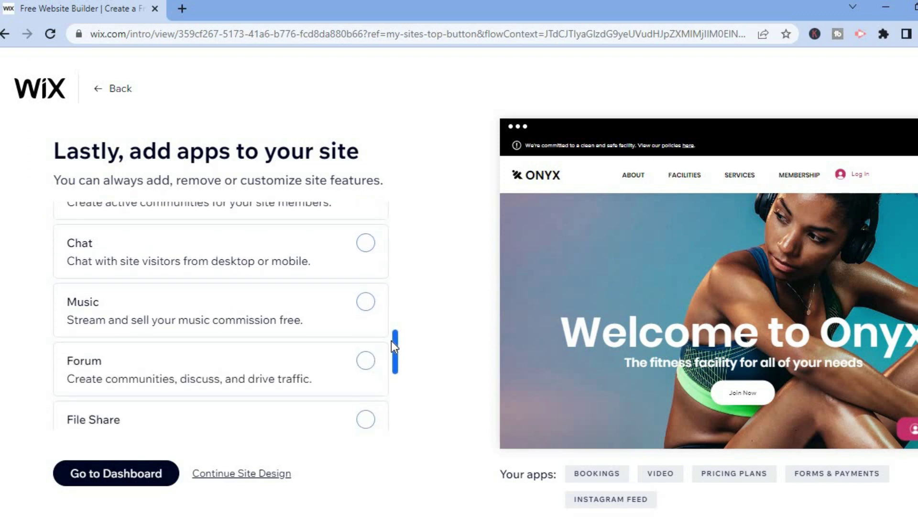
click(366, 242)
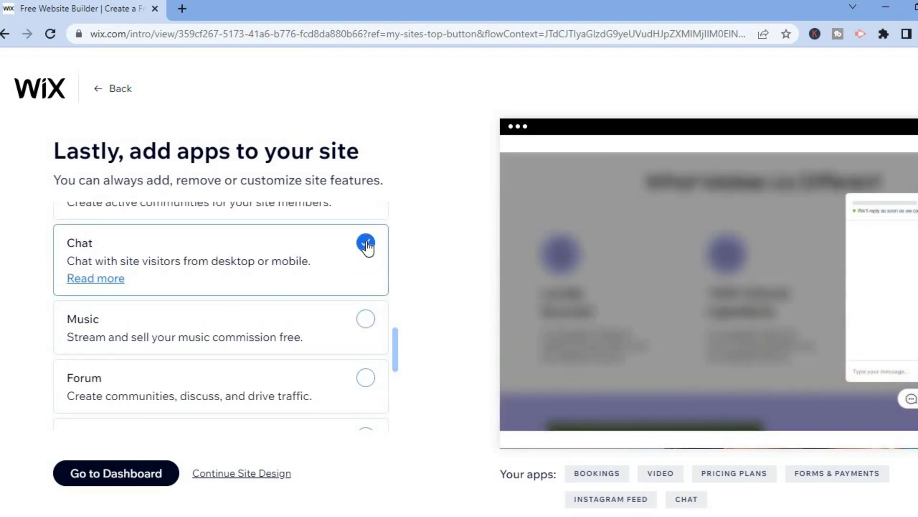
scroll(395, 354, down, 3)
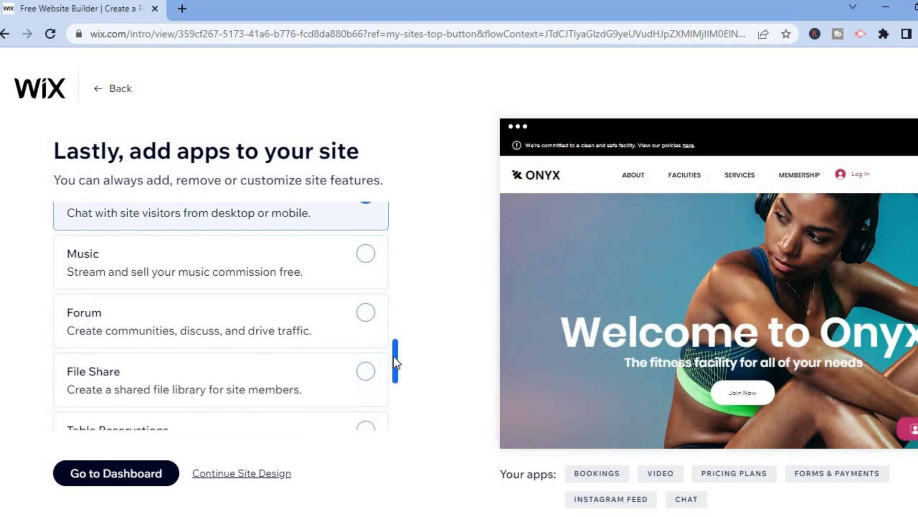
drag(393, 370, 392, 412)
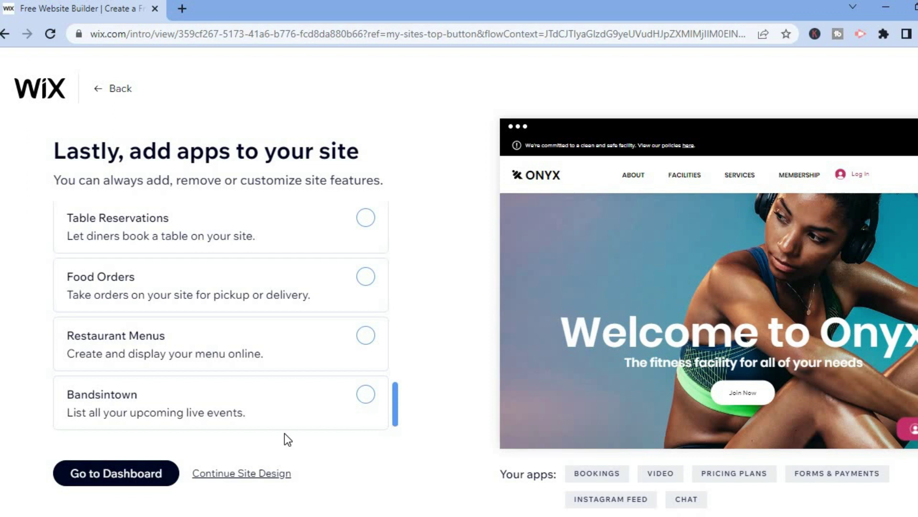
click(149, 477)
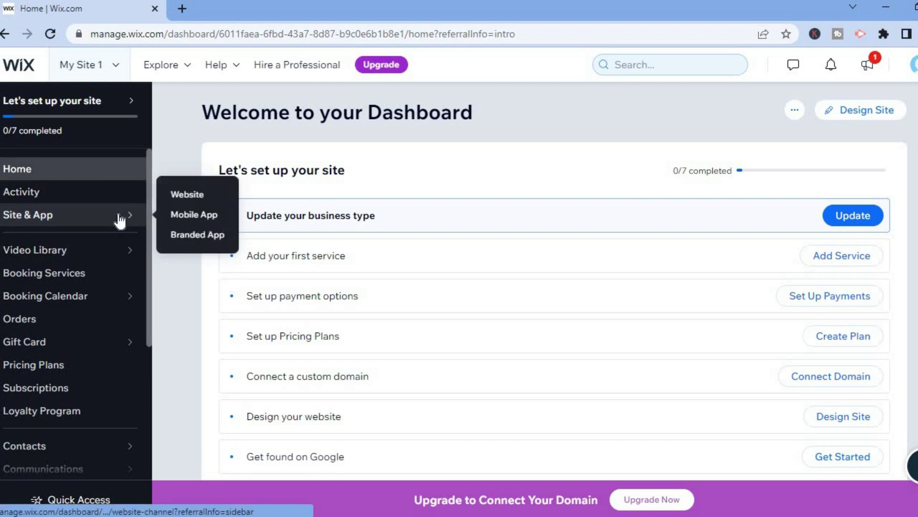
mouse_move(94, 259)
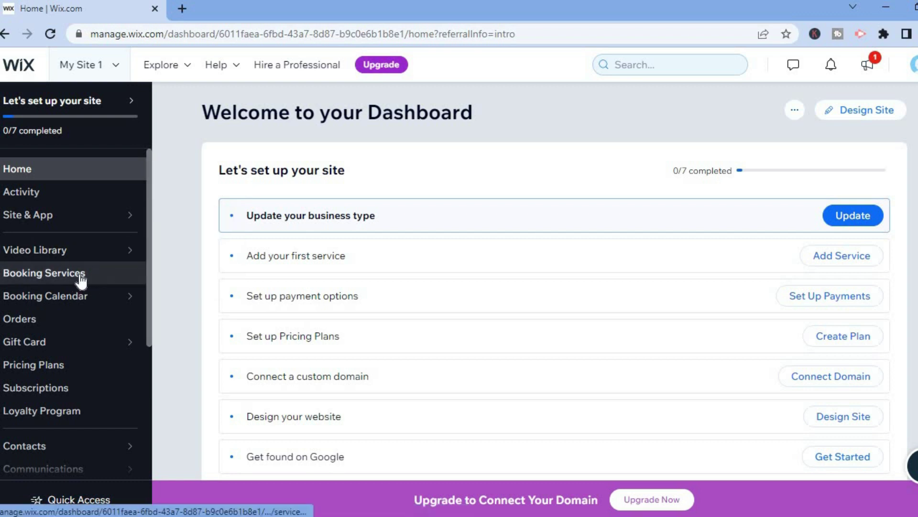
mouse_move(105, 303)
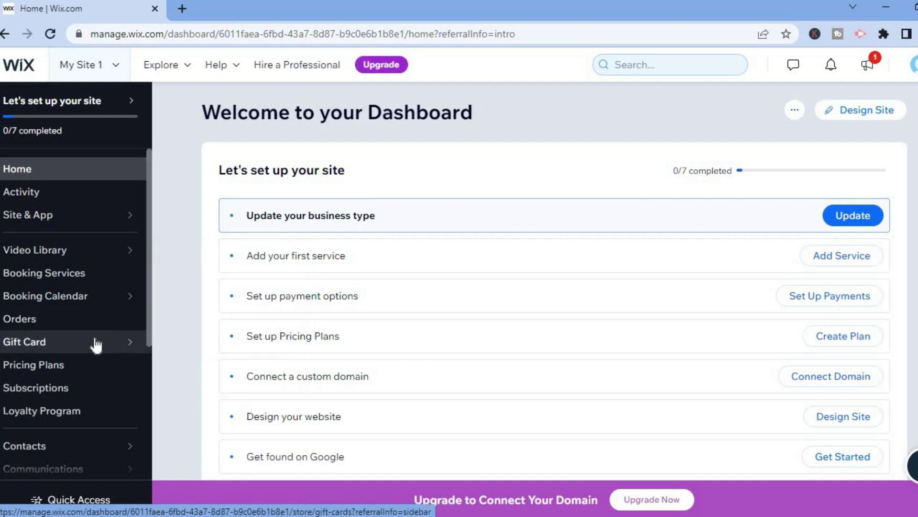
mouse_move(96, 344)
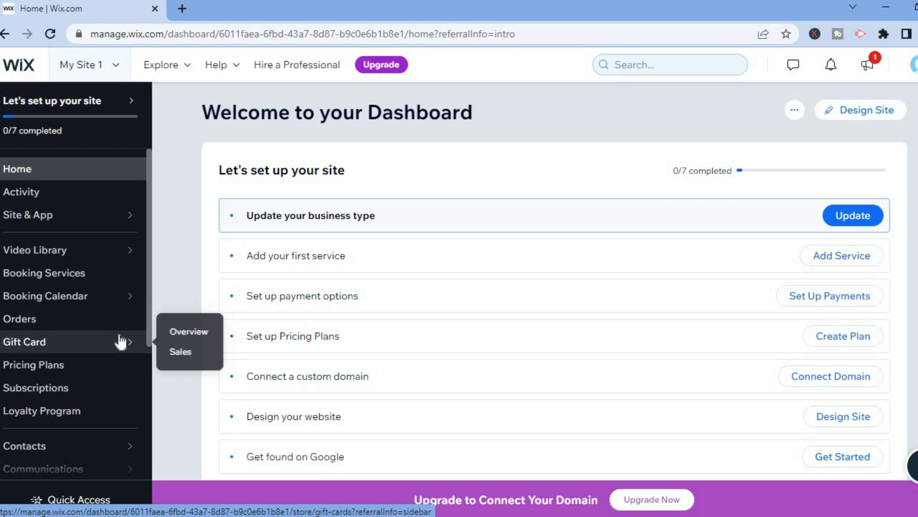
drag(150, 302, 148, 339)
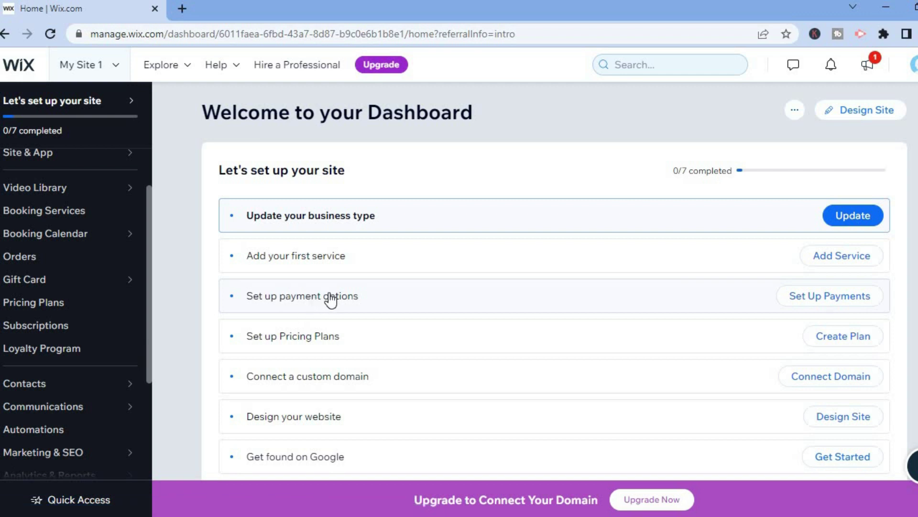
Open the site's payment options setup and dismiss the business location prompt.
click(813, 303)
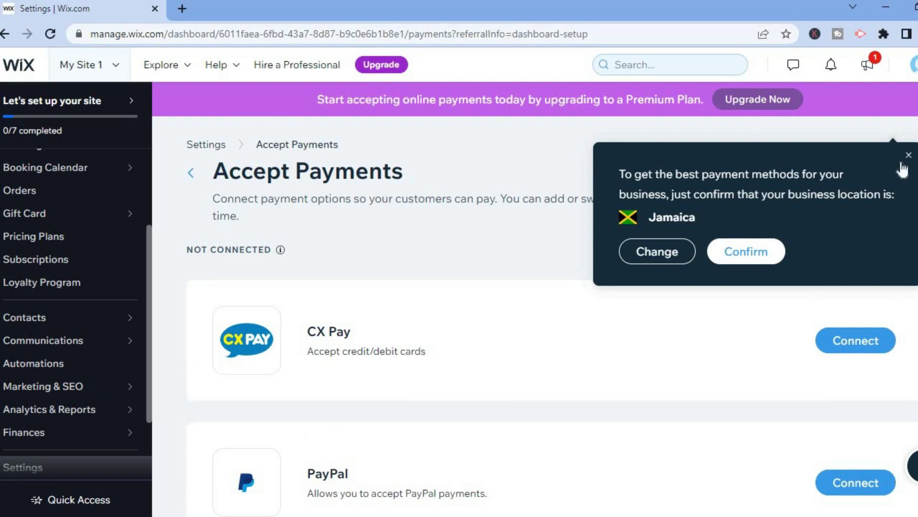
click(908, 157)
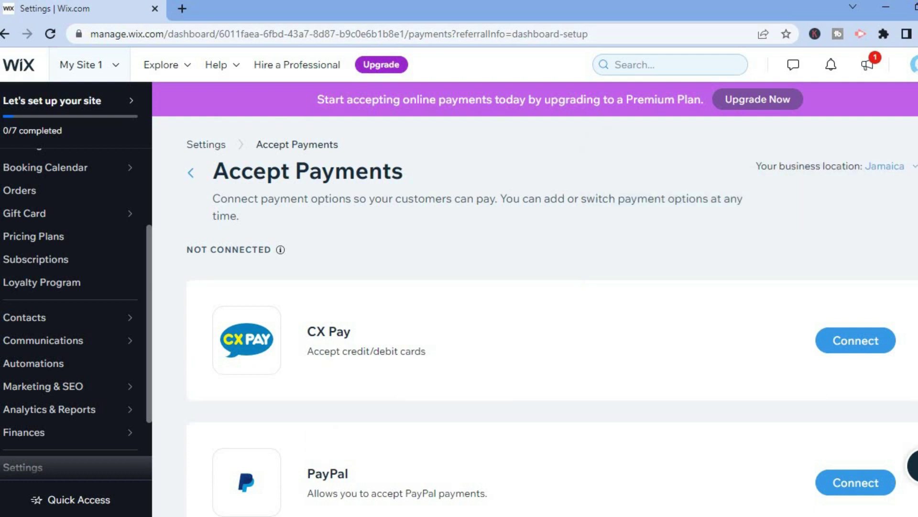
Review the payment providers offered on the Accept Payments page.
scroll(553, 320, down, 3)
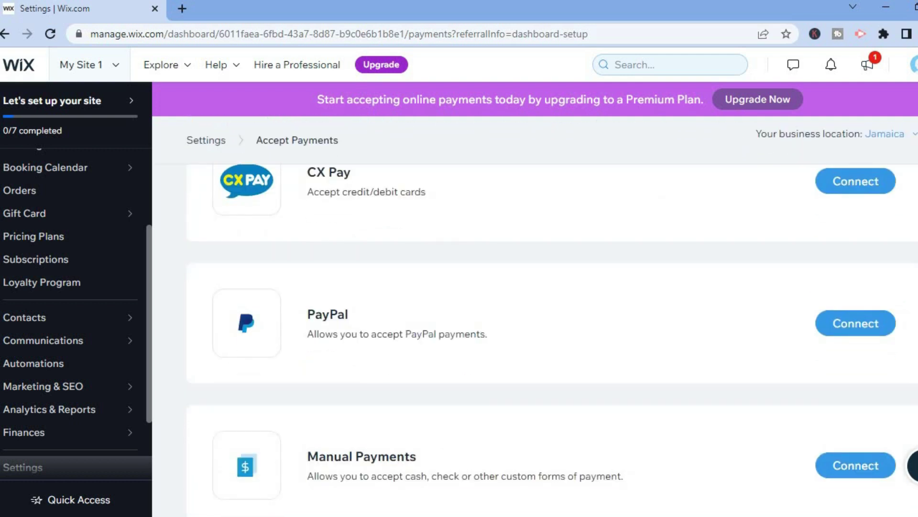
scroll(552, 320, down, 2)
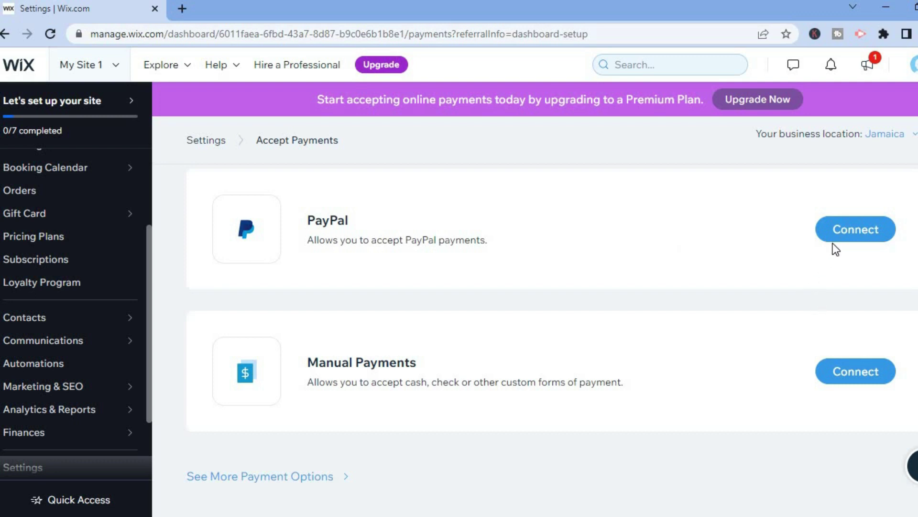
scroll(553, 340, up, 3)
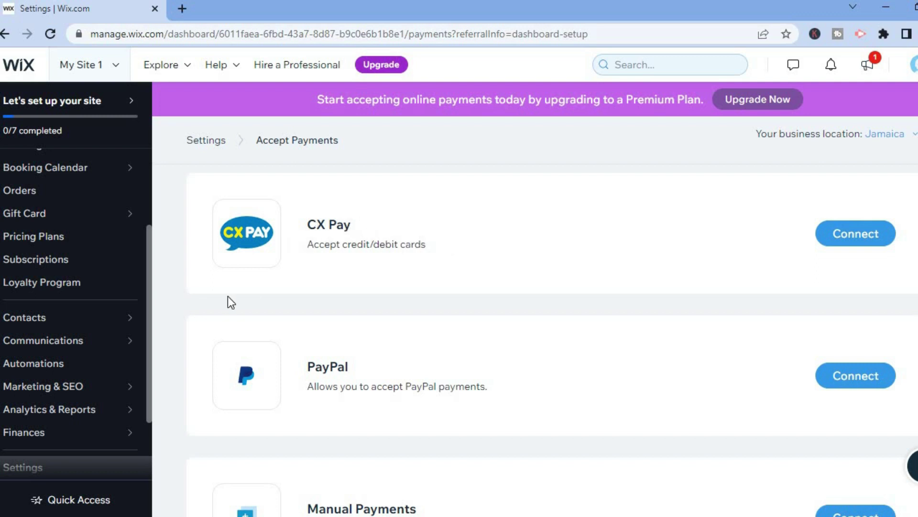
Look through the site dashboard's sections and the site setup checklist.
mouse_move(118, 319)
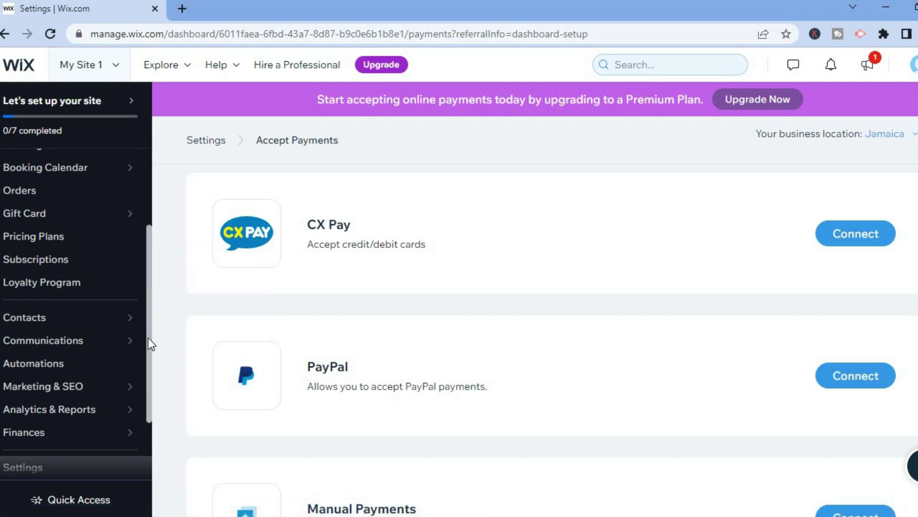
scroll(149, 354, down, 2)
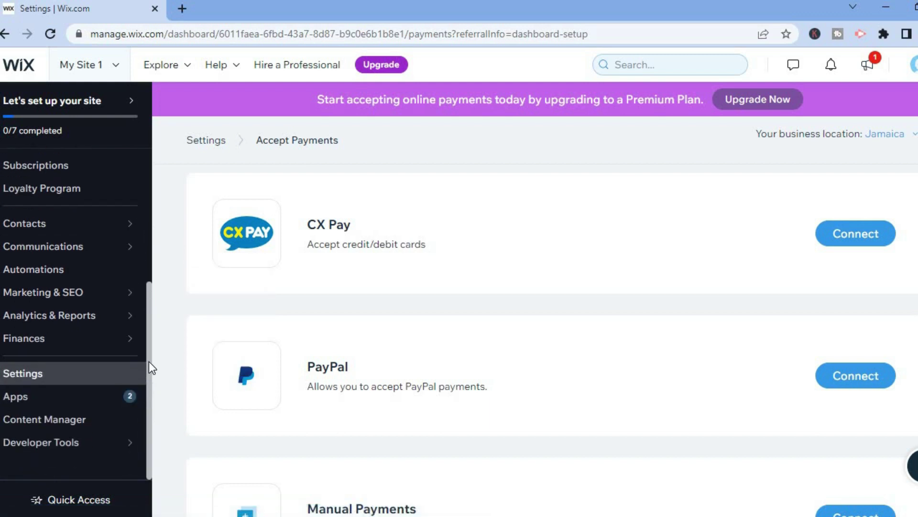
scroll(139, 222, up, 5)
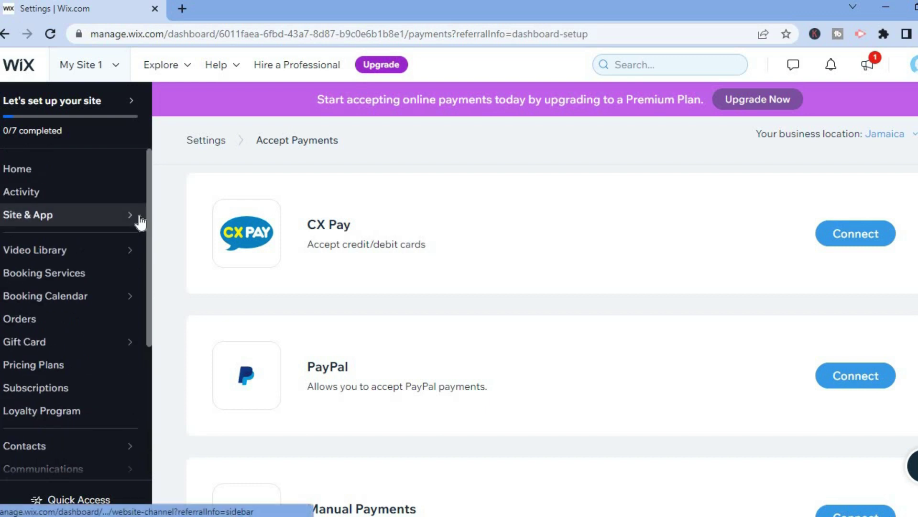
mouse_move(140, 222)
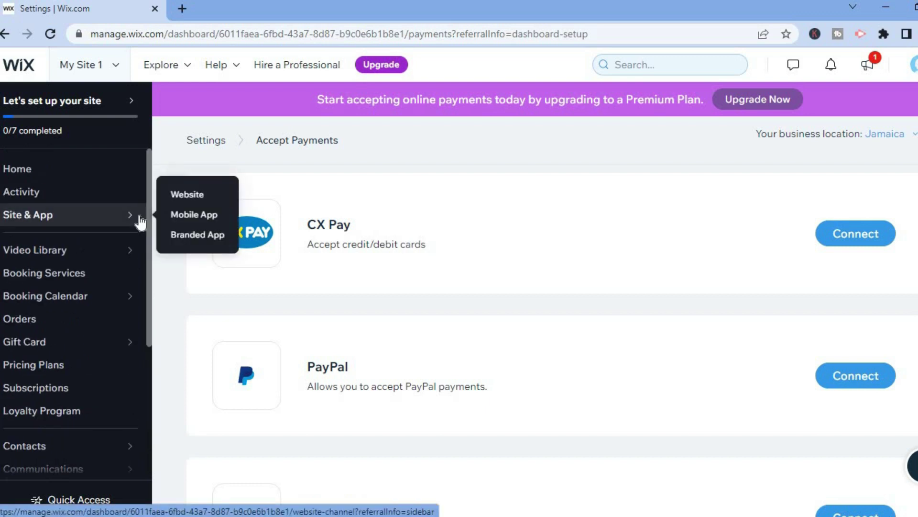
click(83, 109)
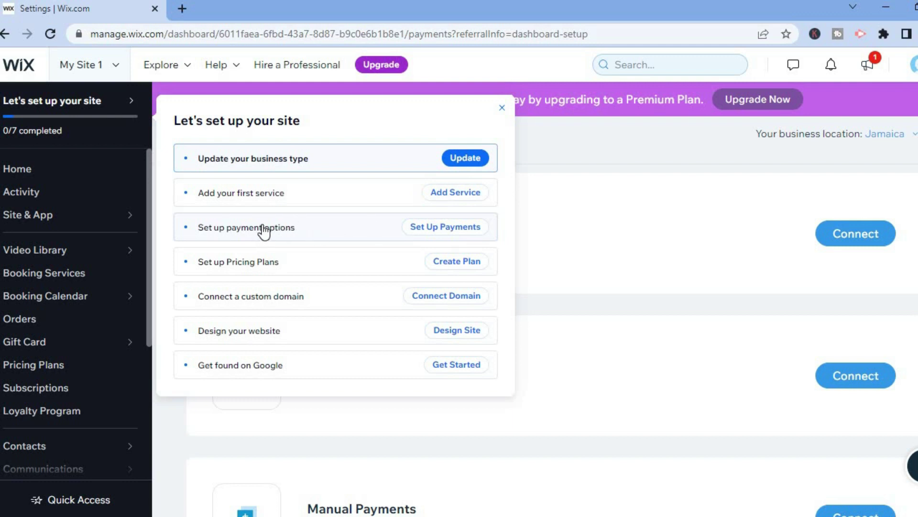
click(612, 194)
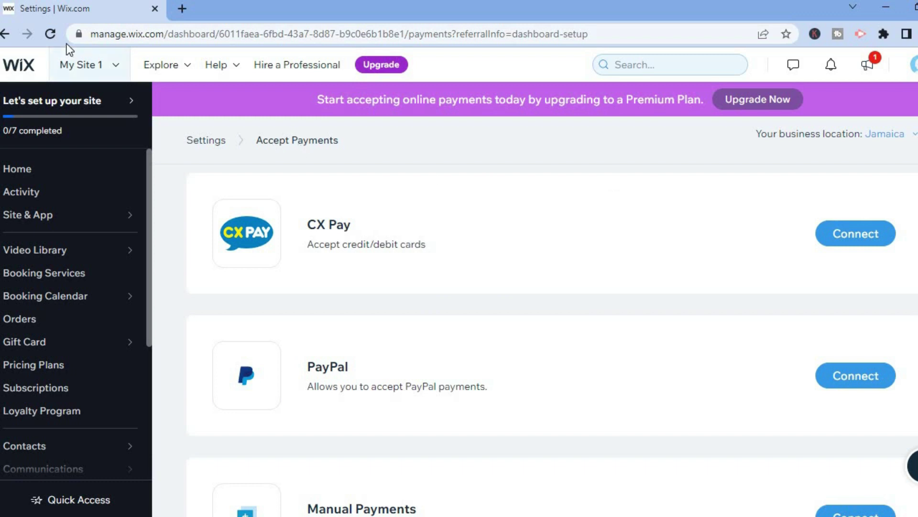
Open My Site 1 in the website editor and save the site.
click(79, 68)
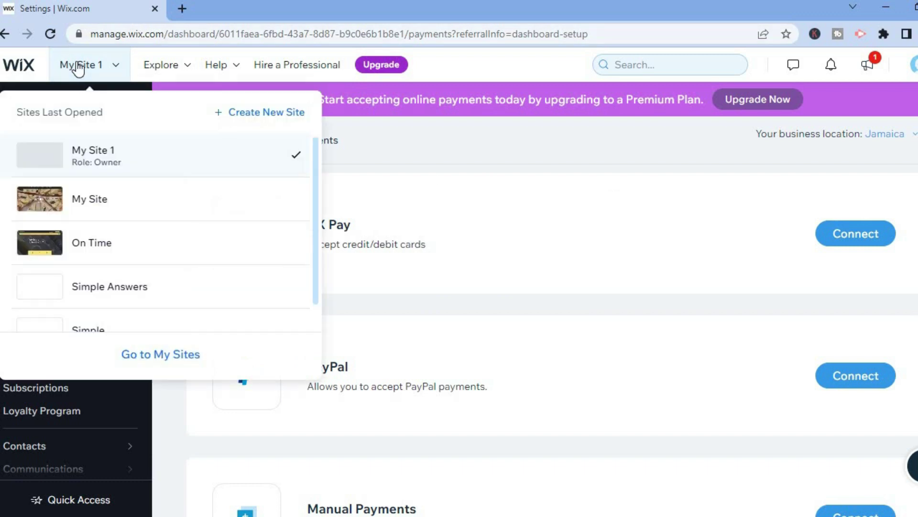
click(81, 158)
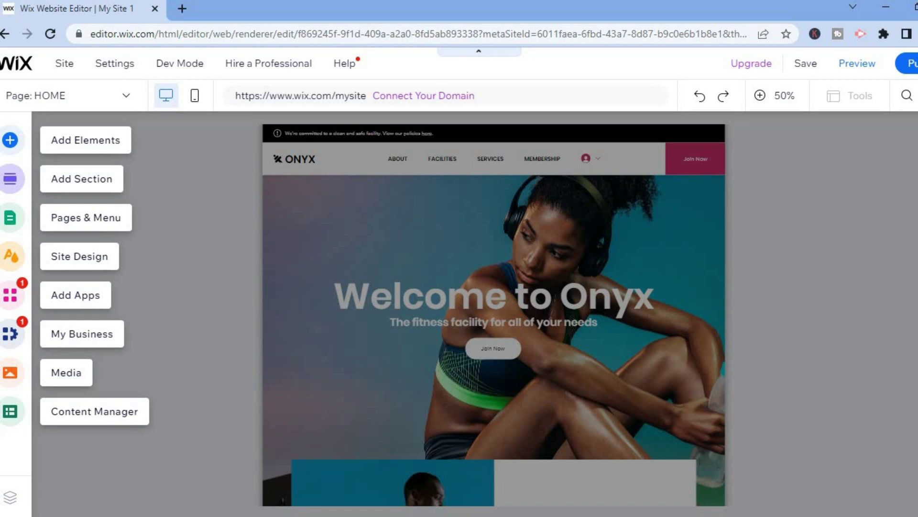
click(853, 246)
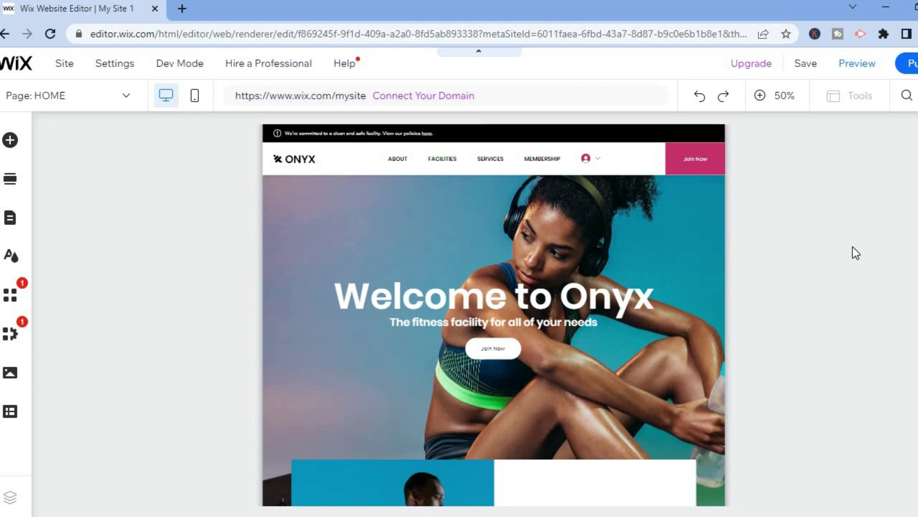
key(ctrl+s)
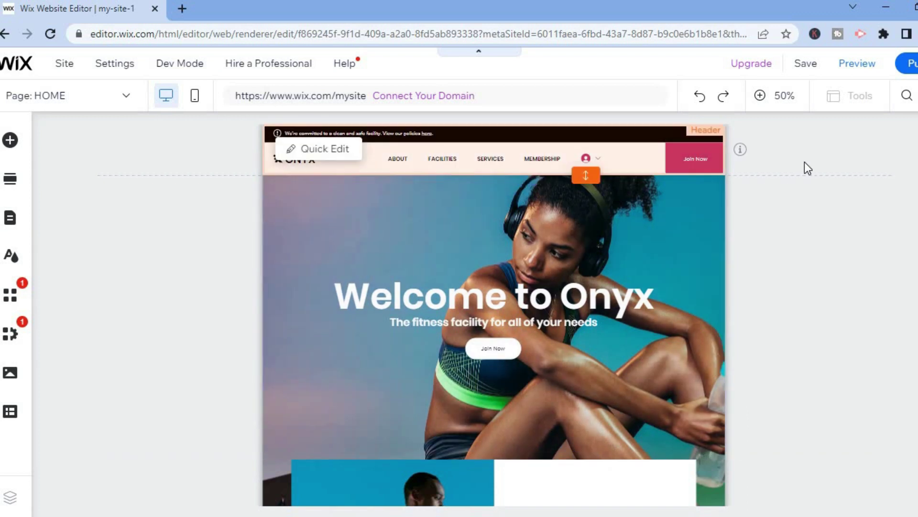
Review the home page at 100% scale, from the header to the Fitness Is for Everyone section and back.
click(771, 100)
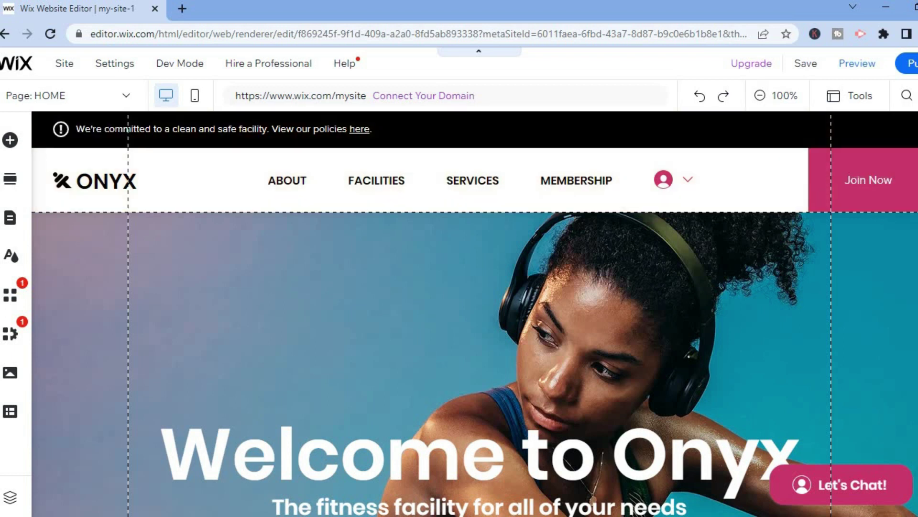
scroll(473, 314, down, 12)
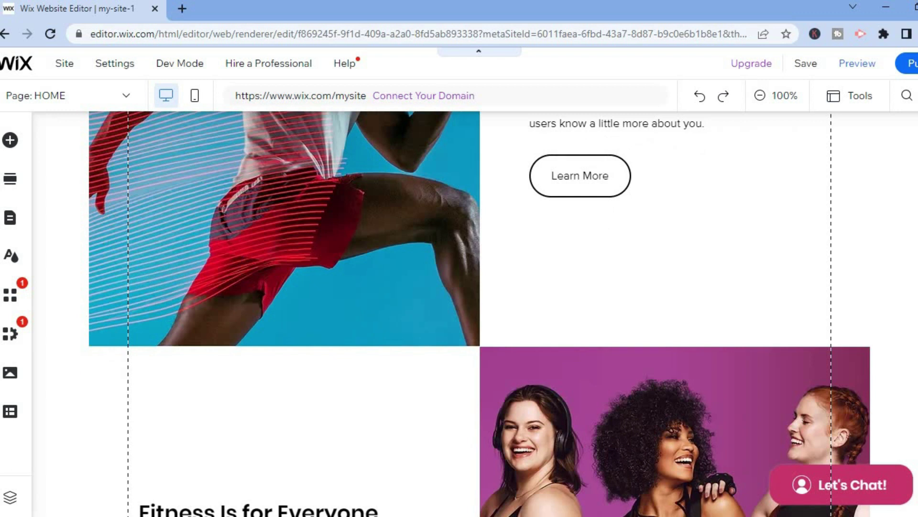
scroll(474, 313, down, 10)
scroll(473, 313, up, 5)
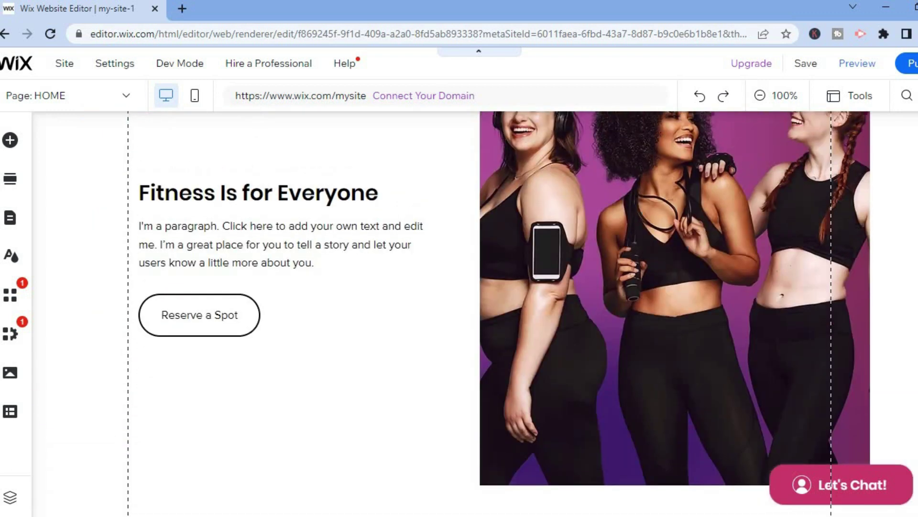
scroll(474, 313, up, 12)
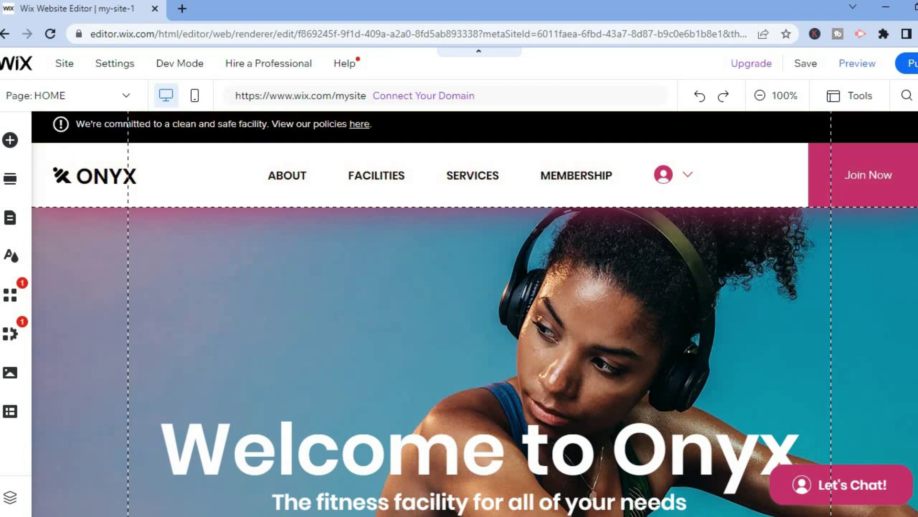
scroll(473, 314, down, 1)
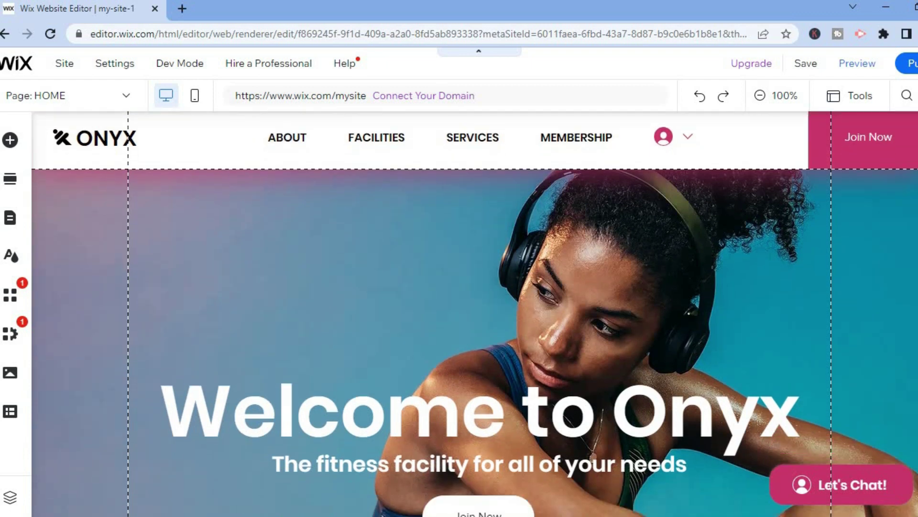
scroll(473, 313, up, 2)
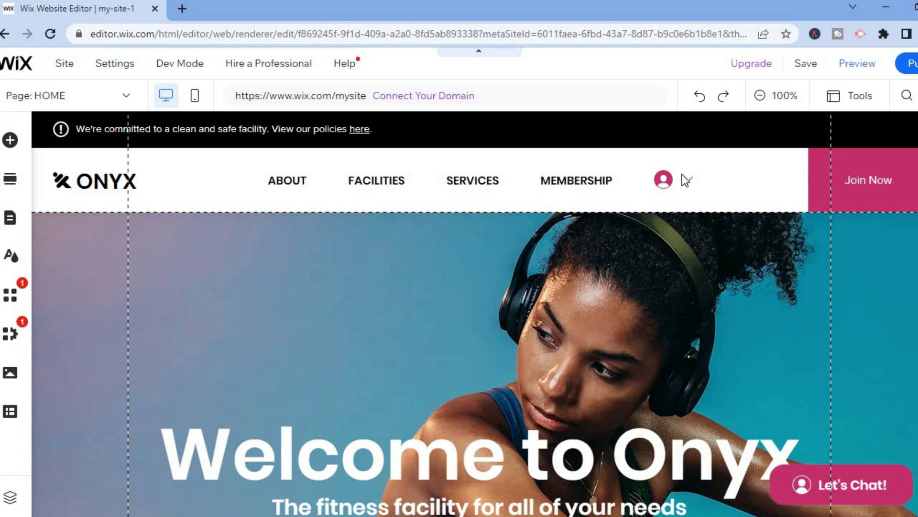
Inspect the header's editable content in Quick Edit and close it.
click(466, 180)
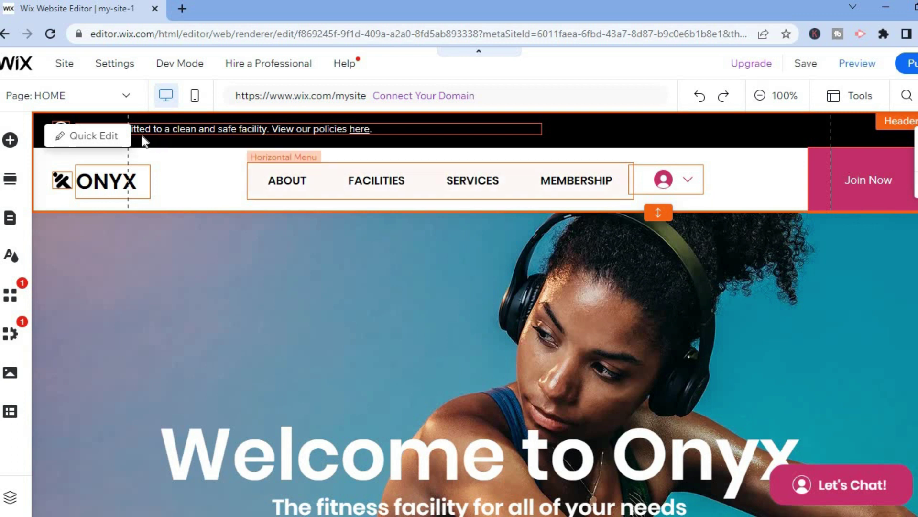
click(106, 137)
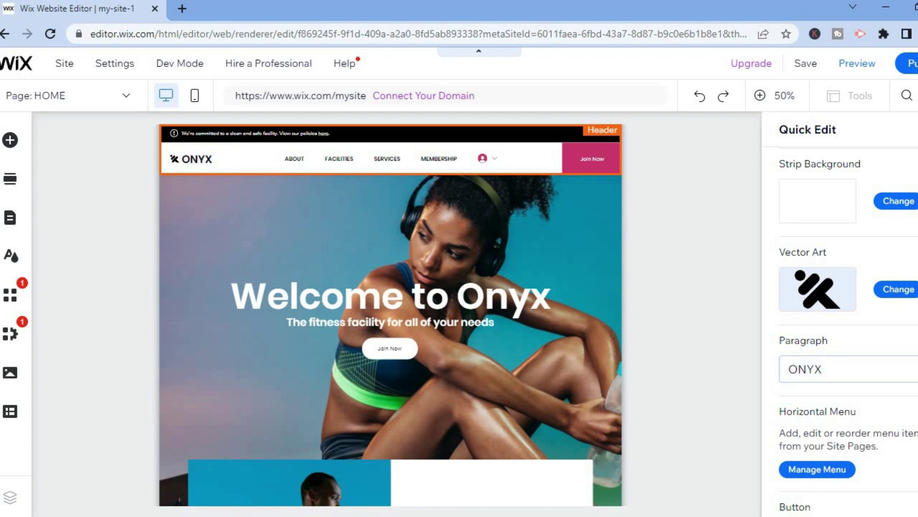
key(Escape)
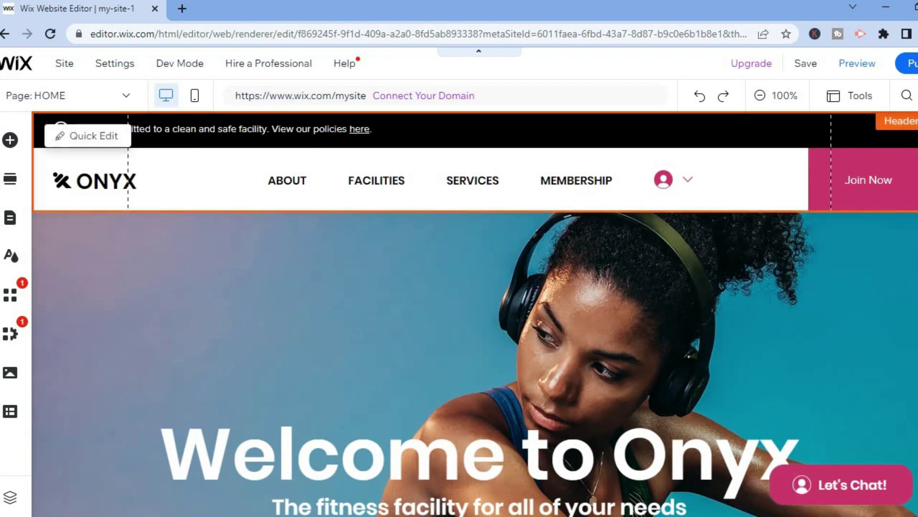
Open the home page's Welcome section in Quick Edit.
scroll(475, 313, down, 3)
scroll(693, 263, up, 1)
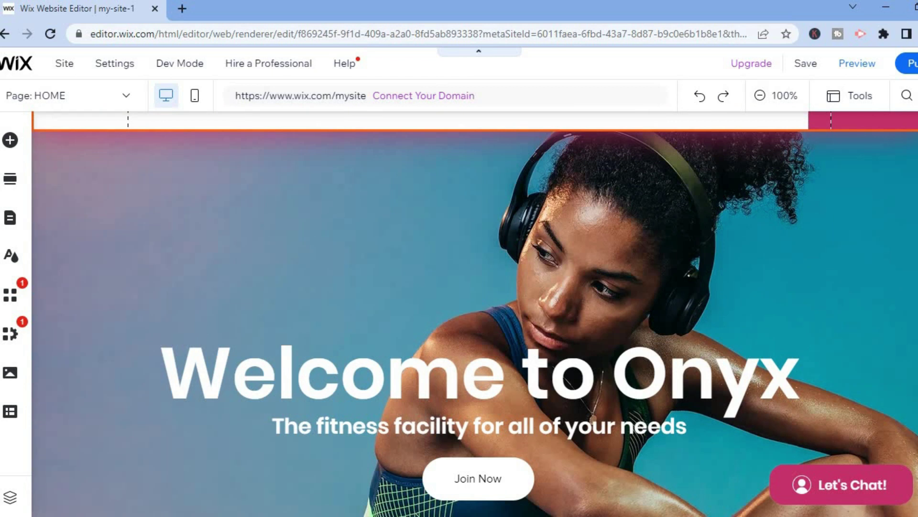
click(693, 263)
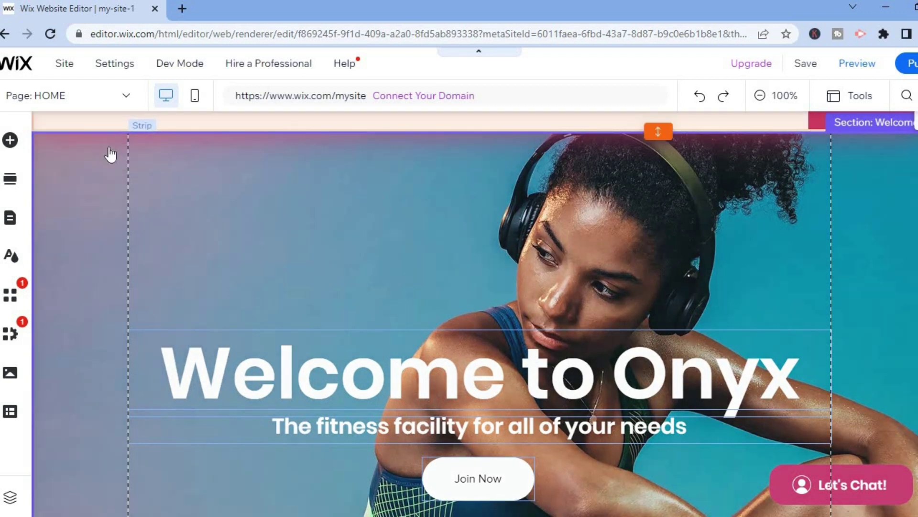
click(108, 157)
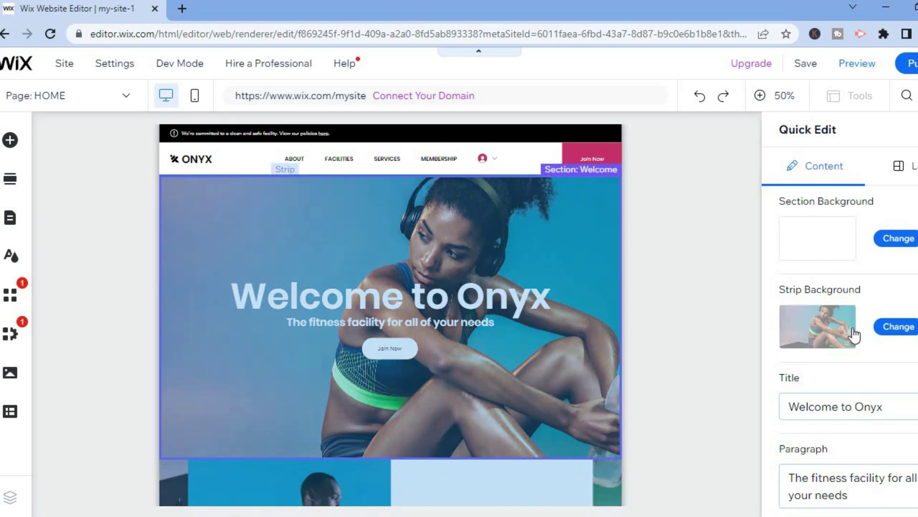
Browse the replacement backgrounds for the Welcome section's strip and return to its Quick Edit content.
click(890, 330)
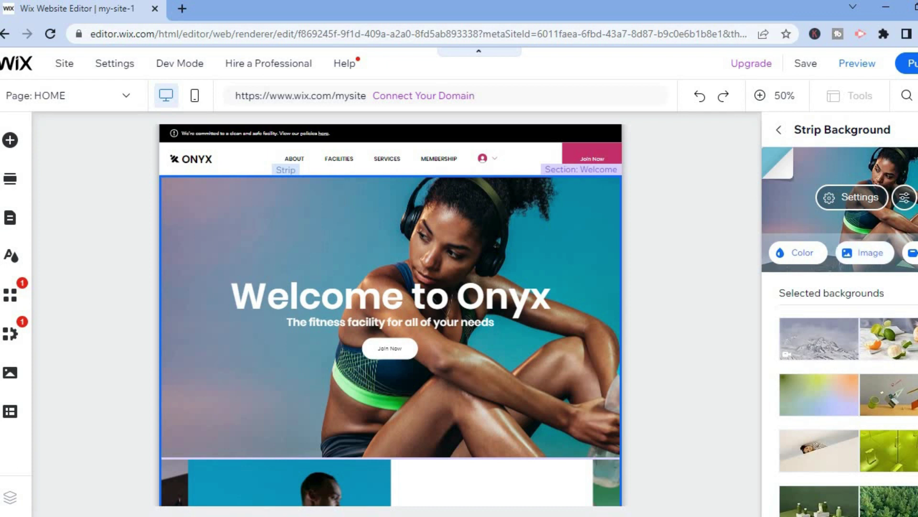
scroll(849, 392, down, 5)
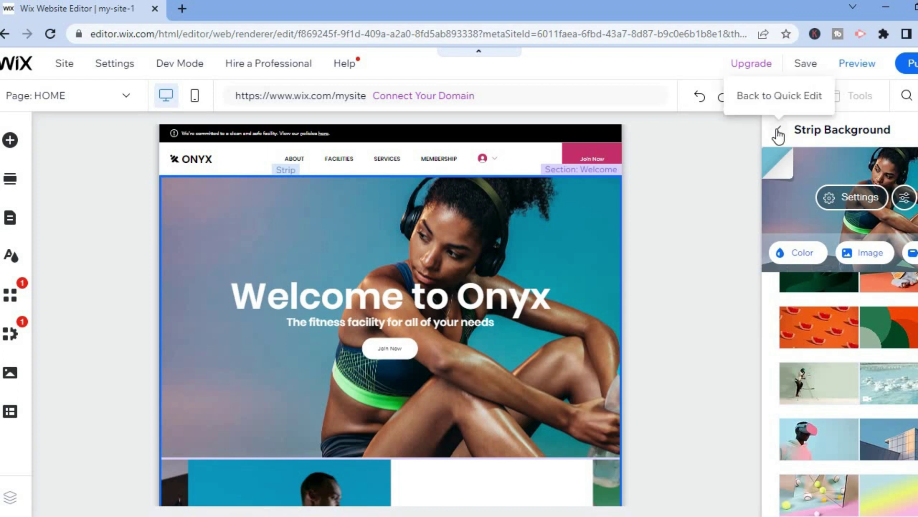
click(779, 136)
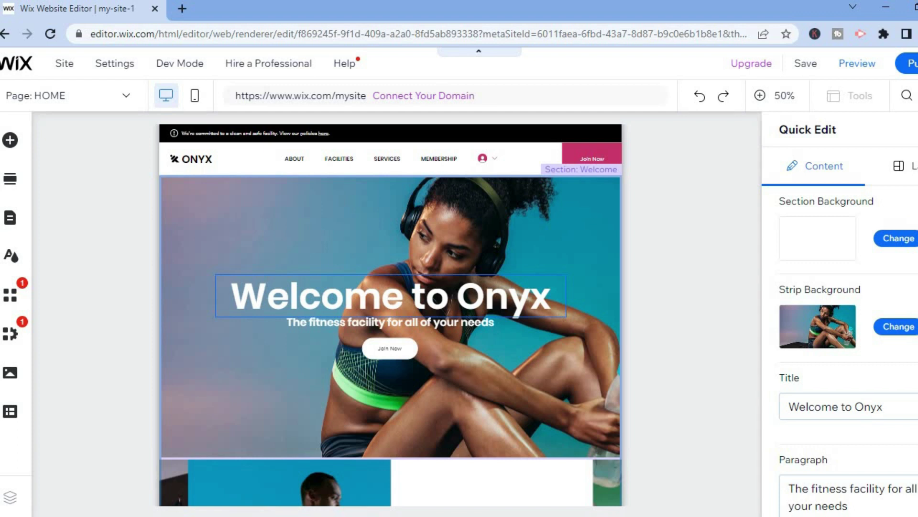
Change the Welcome section's title to "Welcome to Fitness Zone" and return to the page at 100% scale.
click(837, 406)
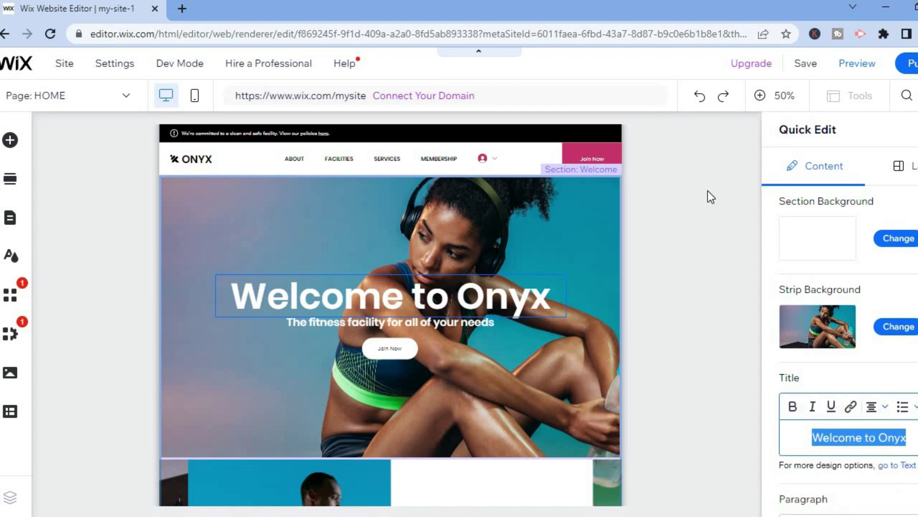
click(907, 437)
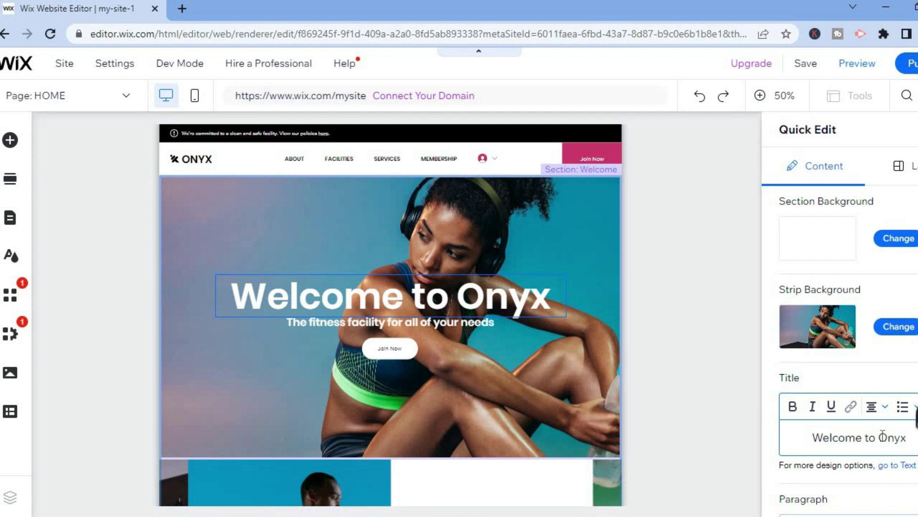
drag(882, 436, 908, 437)
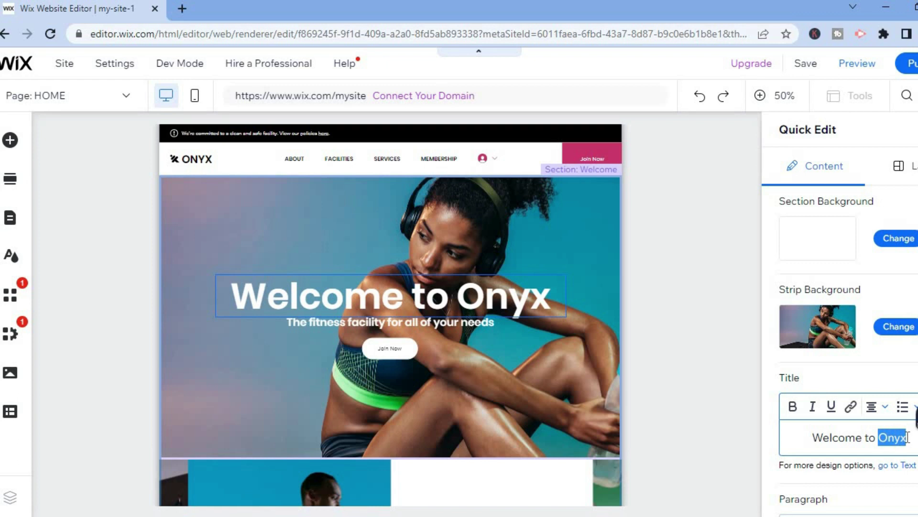
text(Fit)
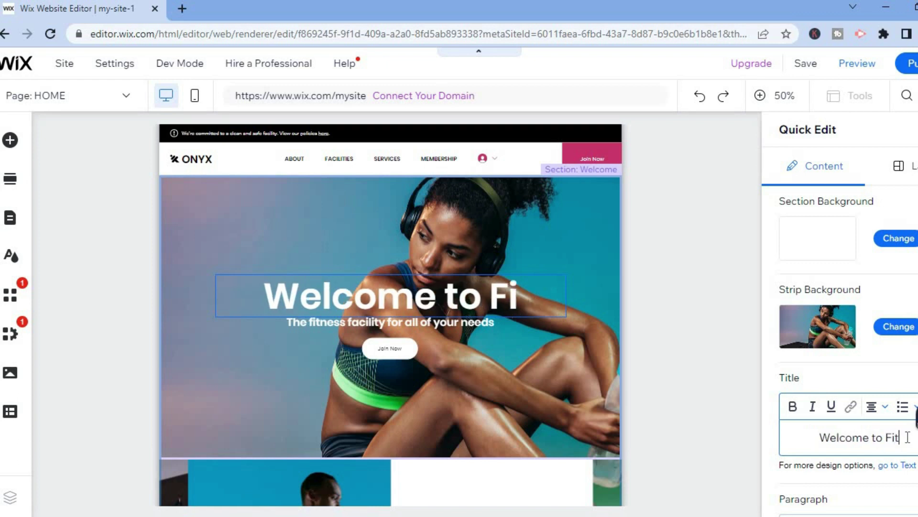
text(ness)
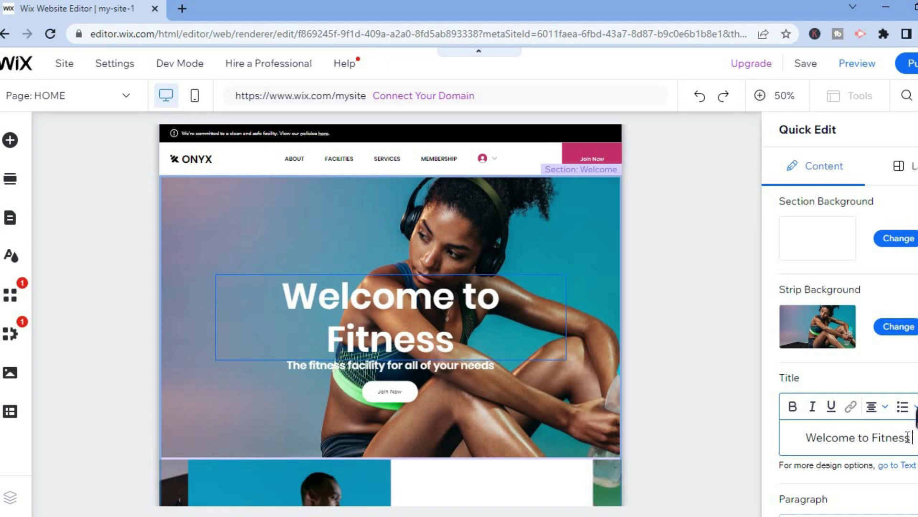
text( Zone)
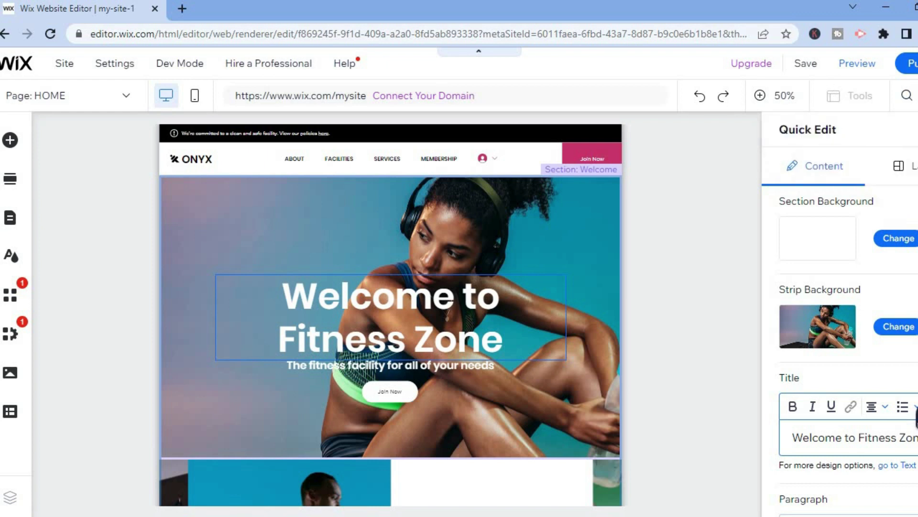
key(ctrl+equal)
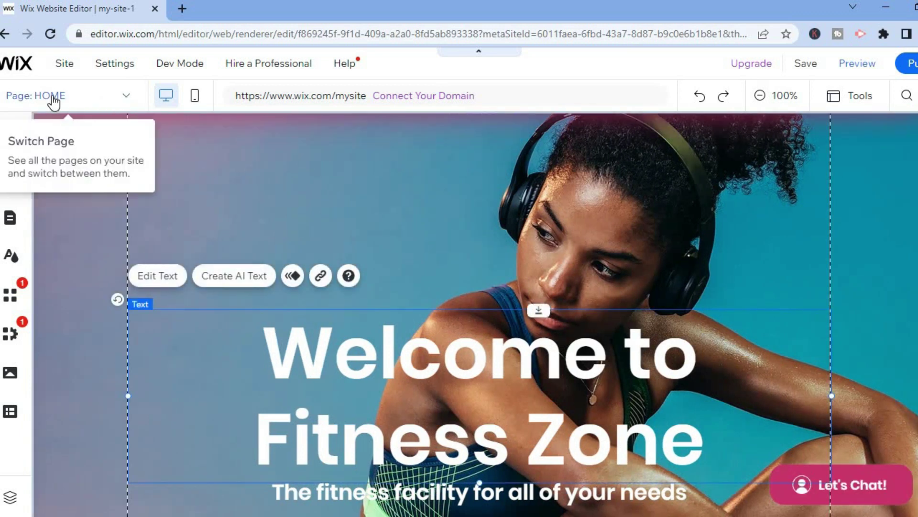
Switch to the ABOUT page and look over its intro section and the start of the section below.
click(84, 97)
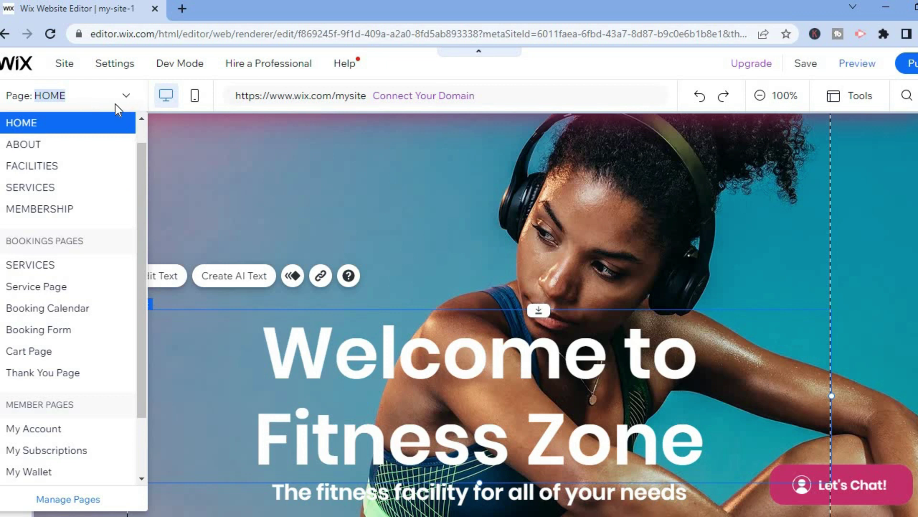
click(75, 144)
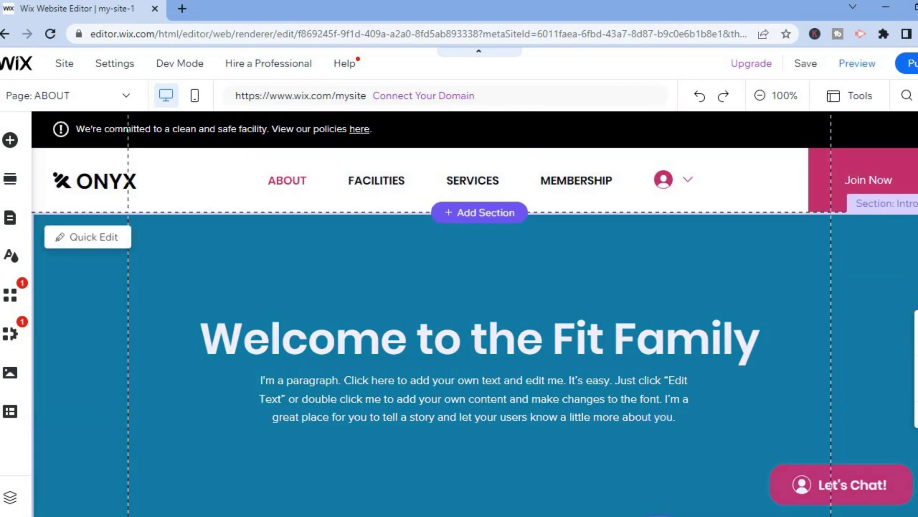
scroll(475, 314, down, 4)
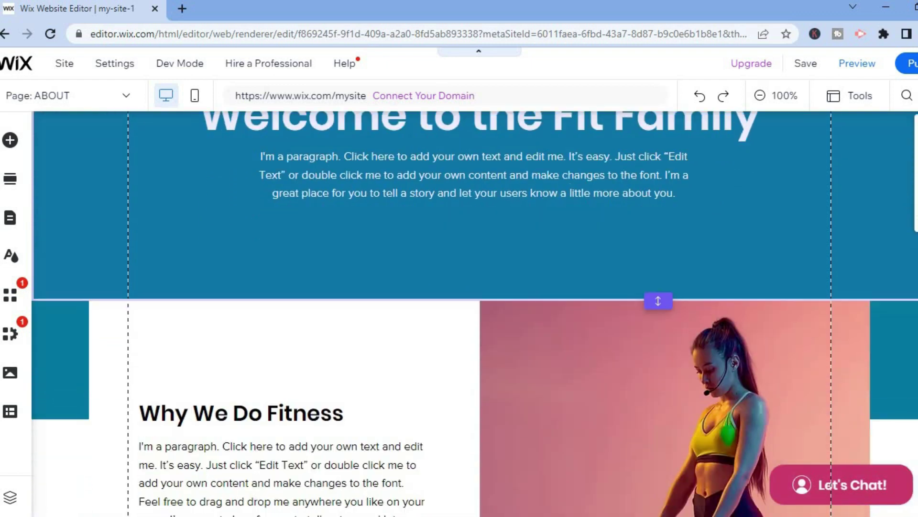
scroll(578, 287, up, 2)
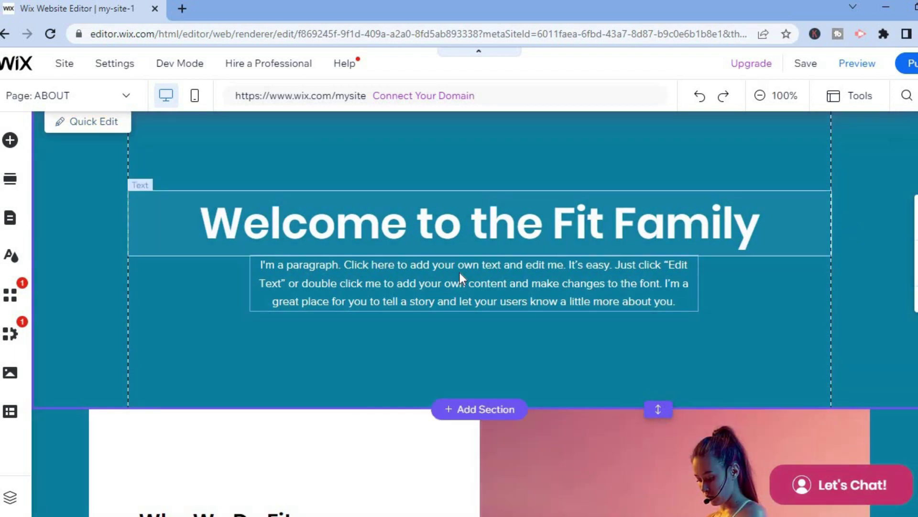
Open the text settings of the paragraph under "Welcome to the Fit Family" and close them again.
click(656, 301)
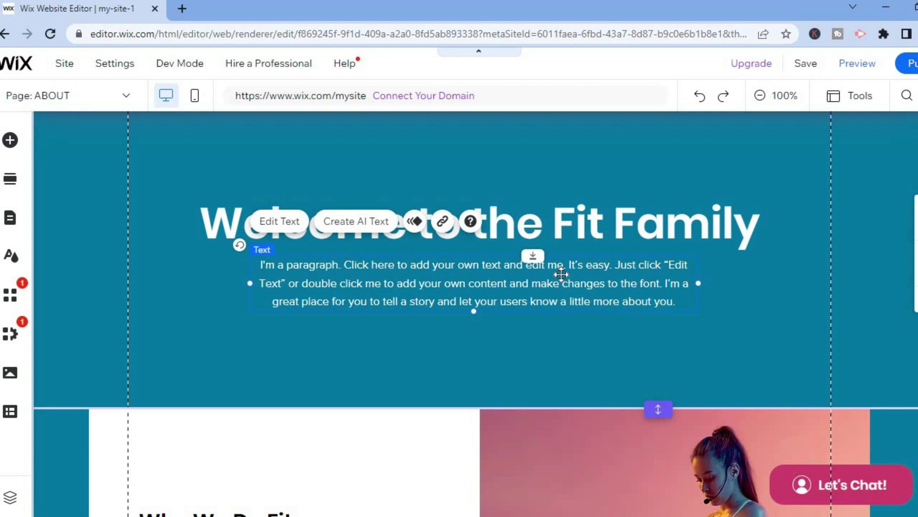
click(279, 221)
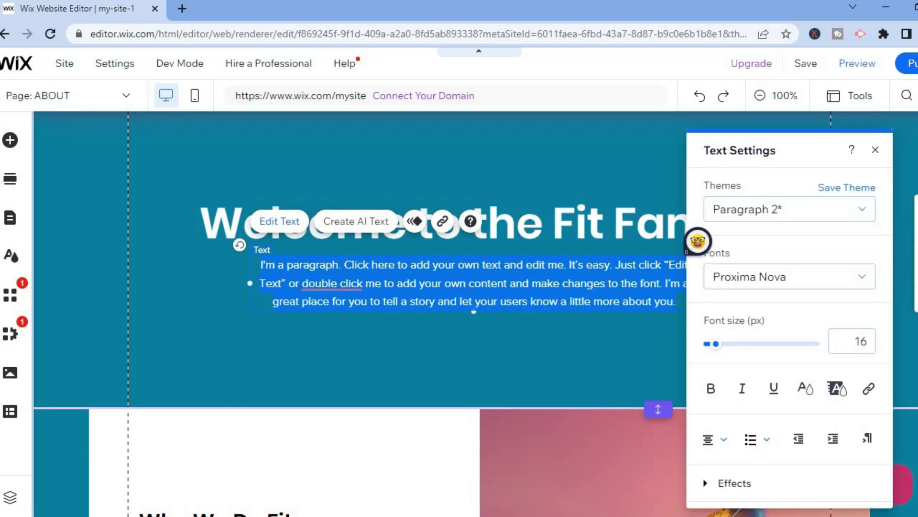
click(591, 357)
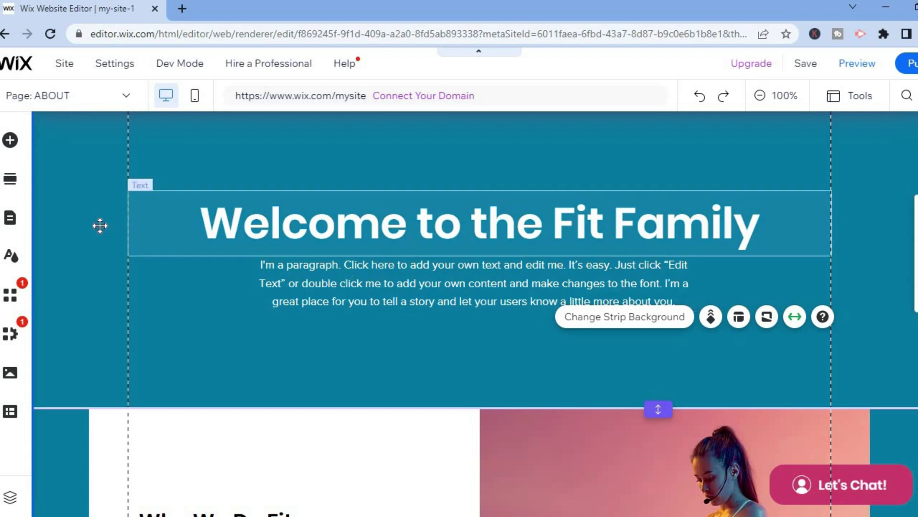
Browse the Video & Music elements that can be added, from Wix Video, VideoBox and Transparent Video to the audio and SoundCloud players.
click(10, 140)
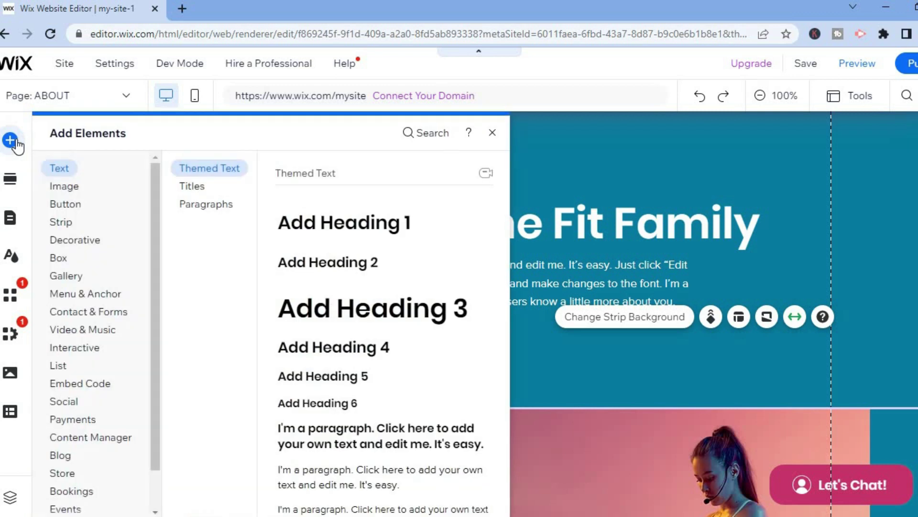
click(126, 302)
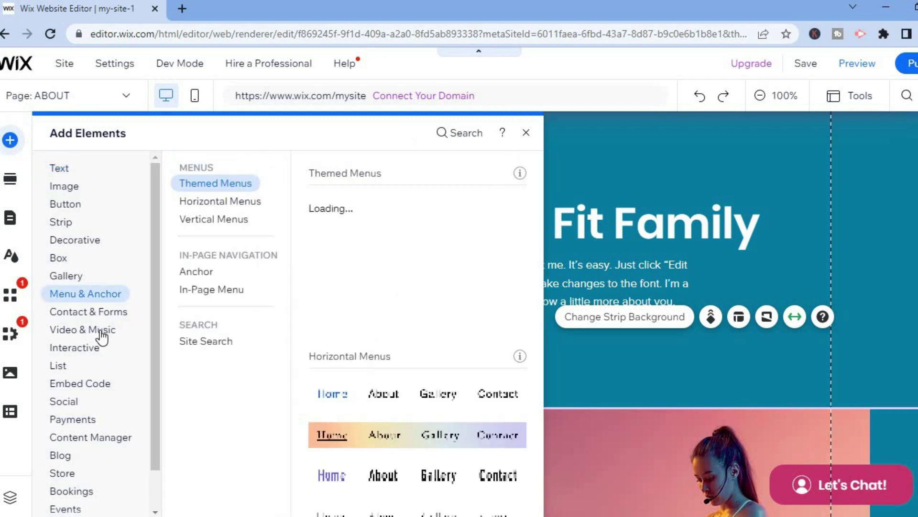
click(101, 336)
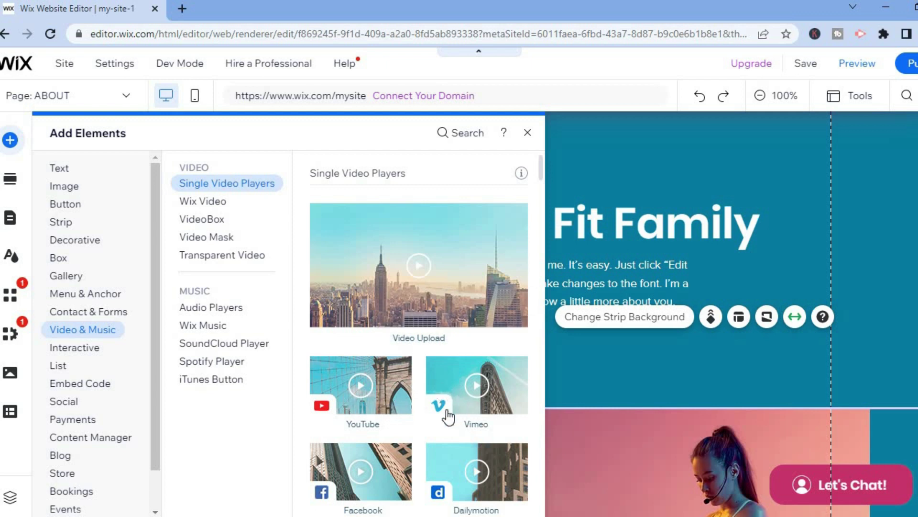
click(191, 209)
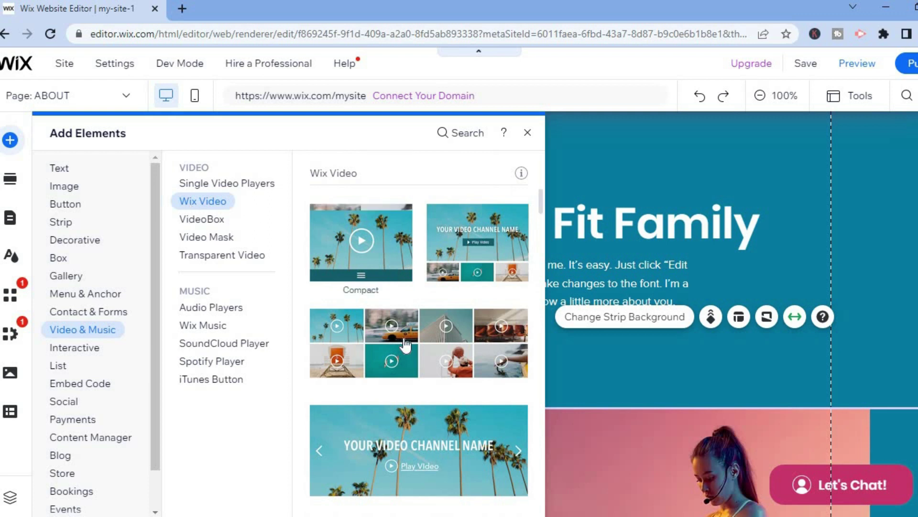
click(222, 221)
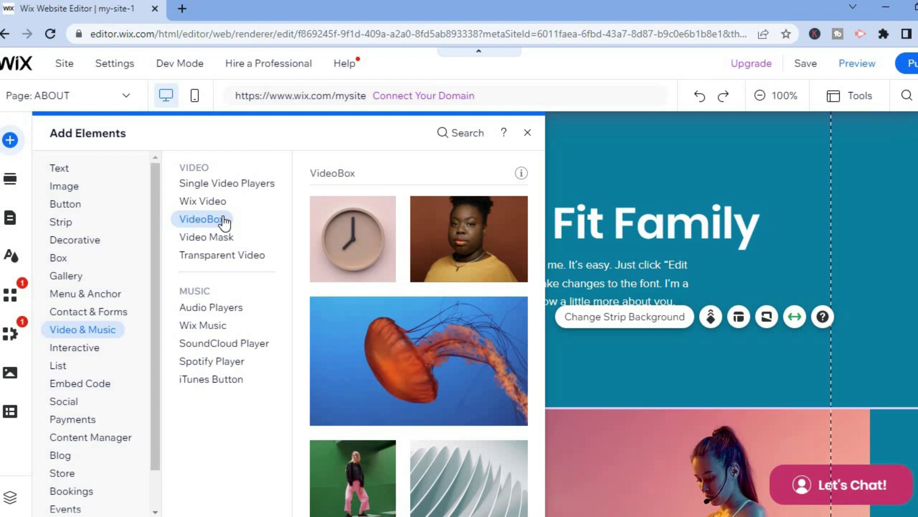
click(224, 256)
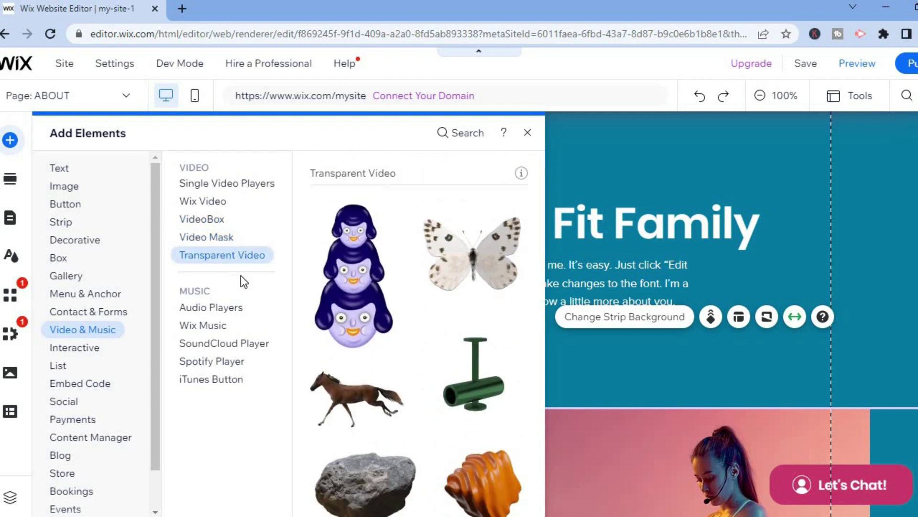
click(239, 310)
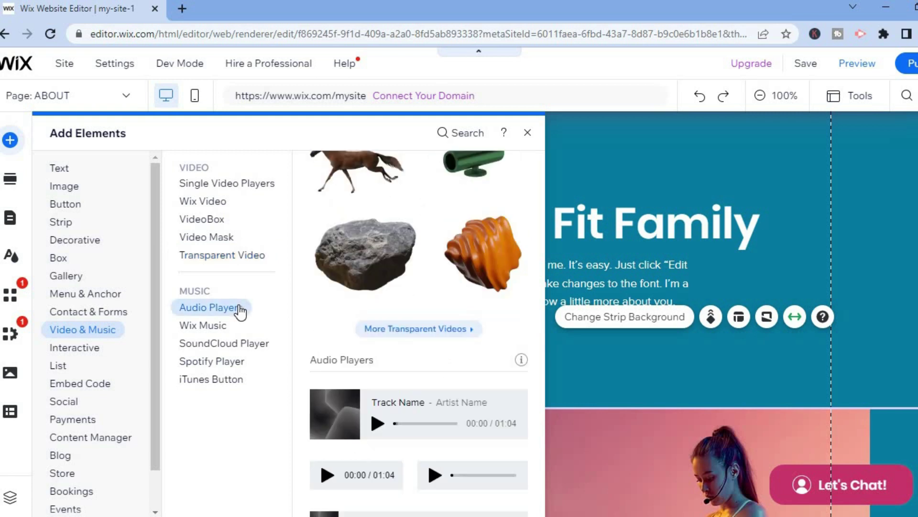
click(205, 327)
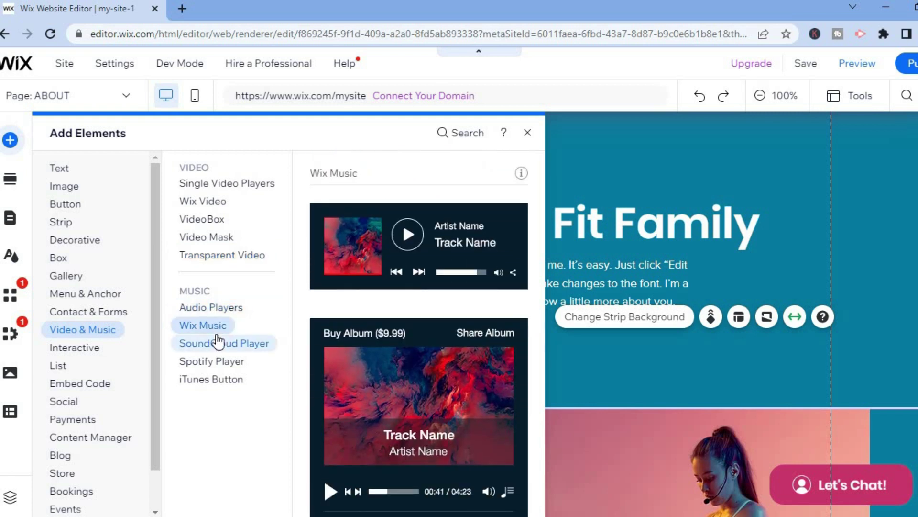
click(234, 343)
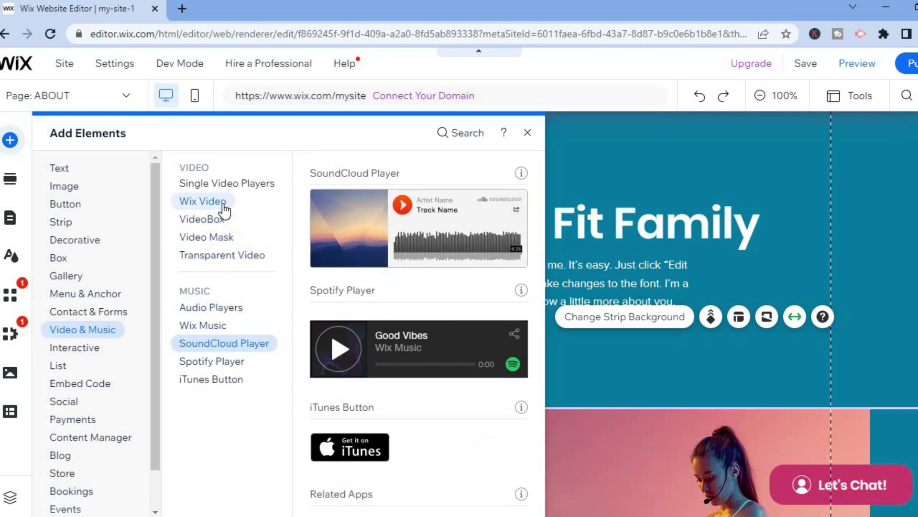
Add a YouTube single video player to the ABOUT page and move it to the page's left edge, overlapping the intro section.
click(222, 208)
click(224, 186)
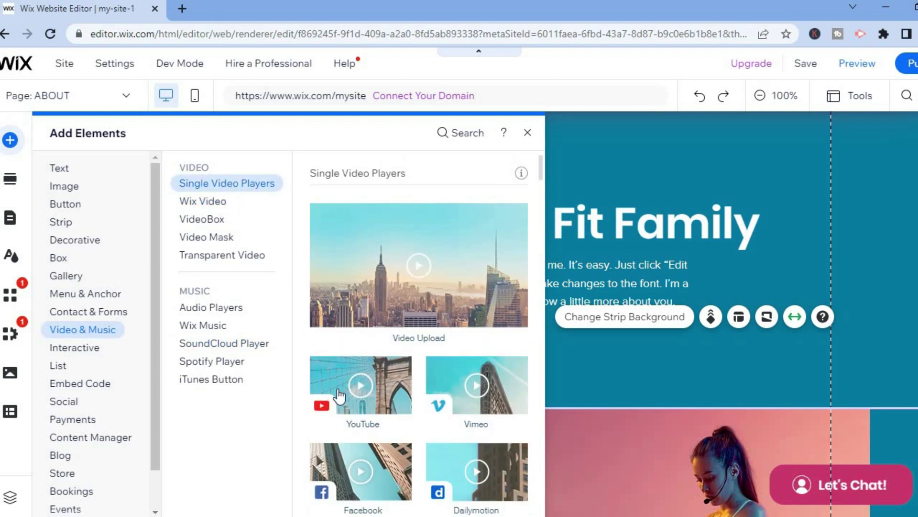
drag(339, 395, 296, 222)
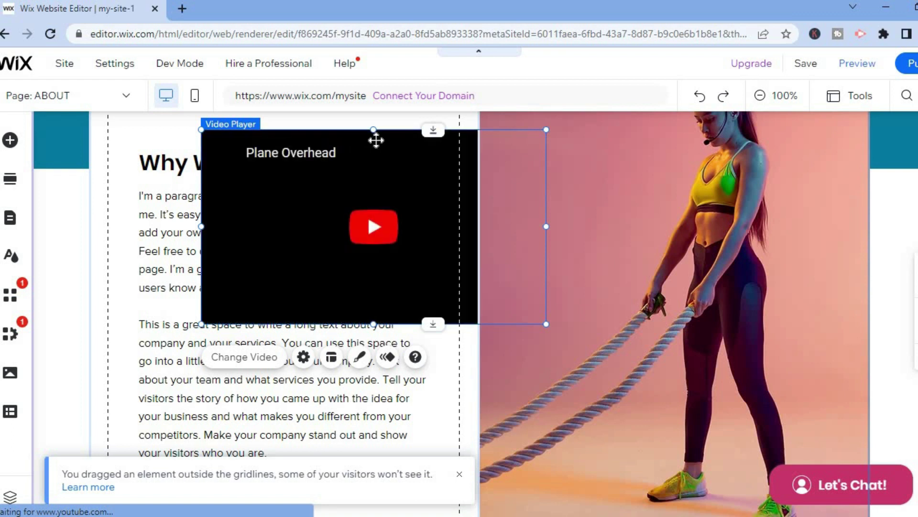
drag(288, 127, 229, 130)
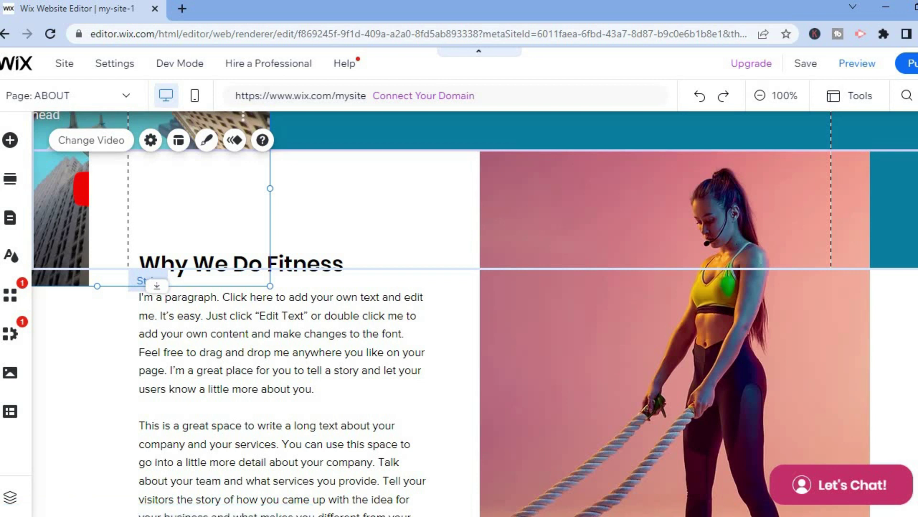
Examine the ABOUT page's footer, selecting the text above the free-trial form and the contact details block to view their editing options.
scroll(479, 311, down, 8)
scroll(478, 311, down, 1)
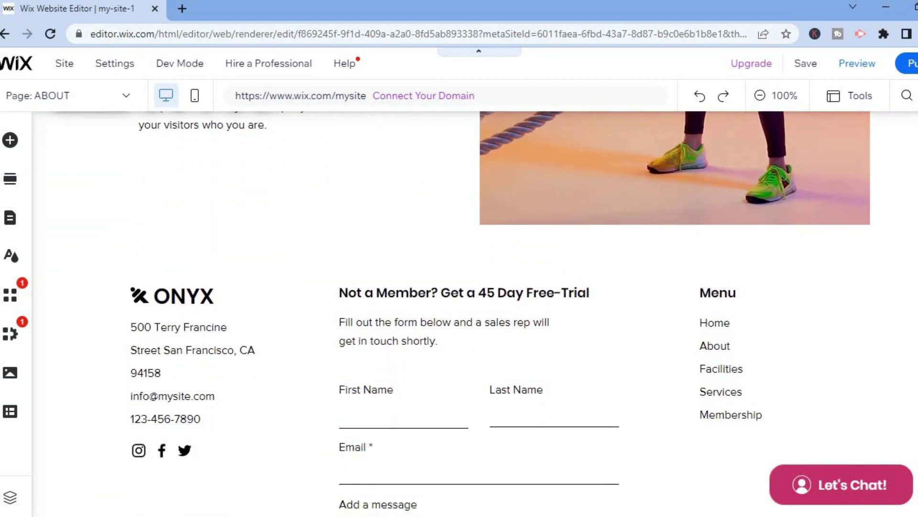
scroll(694, 340, down, 3)
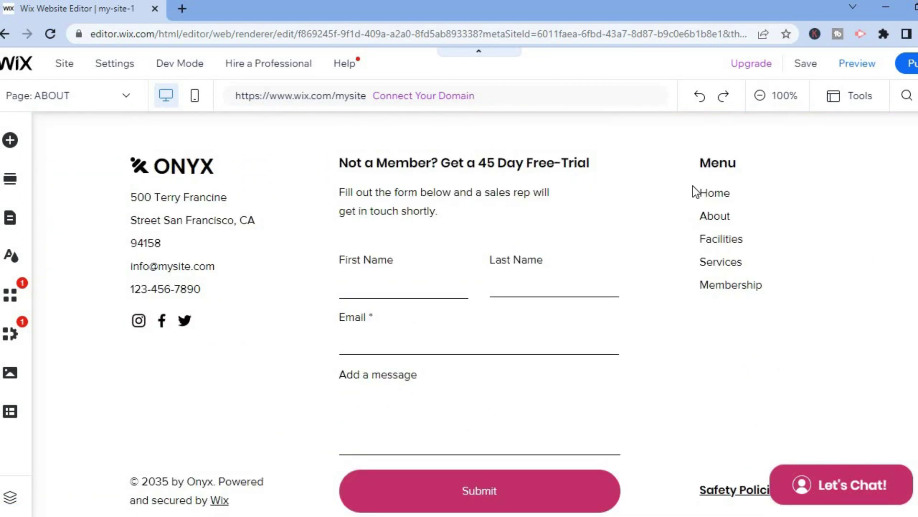
click(639, 193)
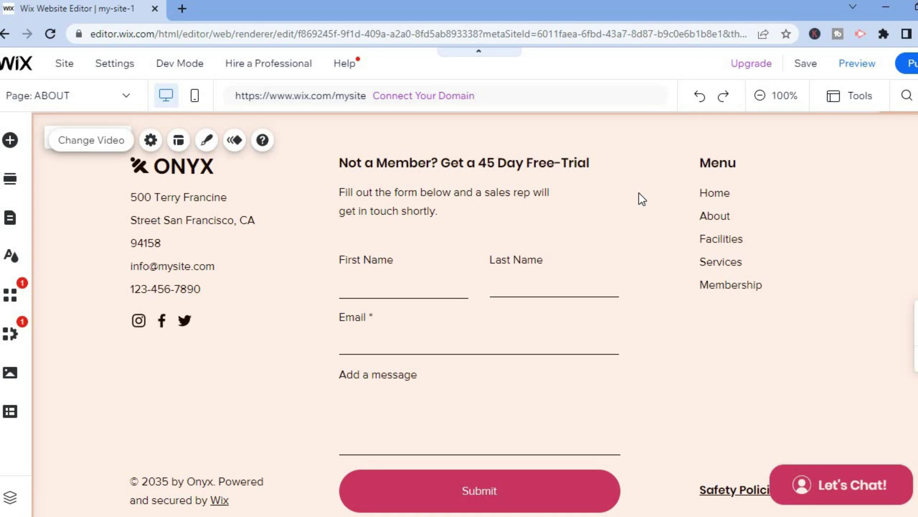
click(639, 193)
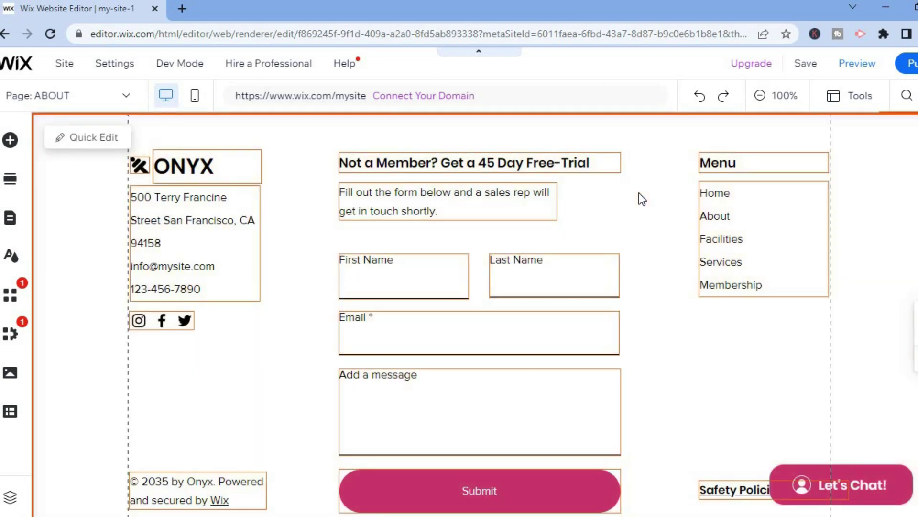
click(463, 200)
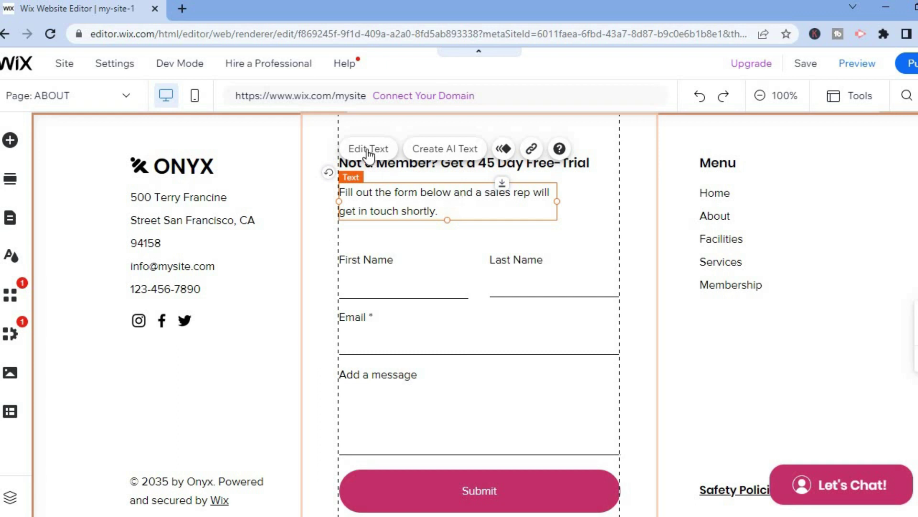
click(211, 263)
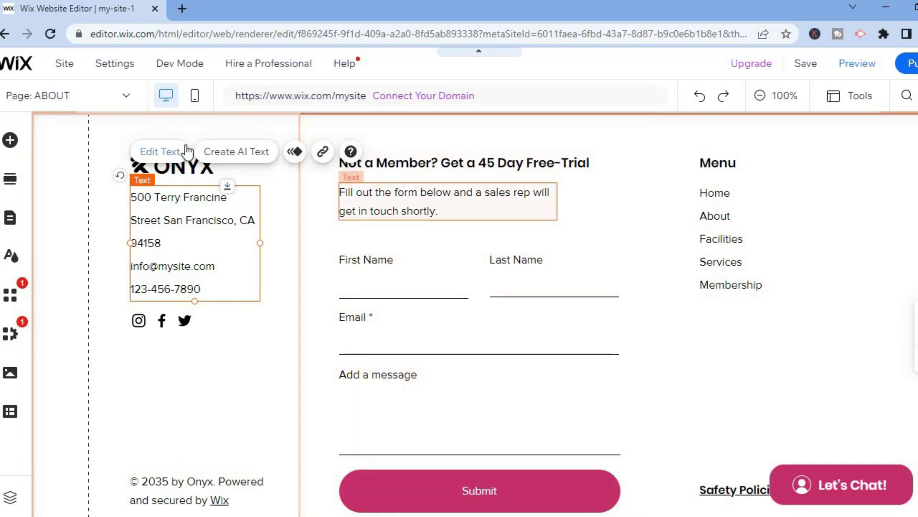
Switch to the MEMBERSHIP page and review its Silver, Gold and Platinum plans, their benefits and the footer.
click(59, 95)
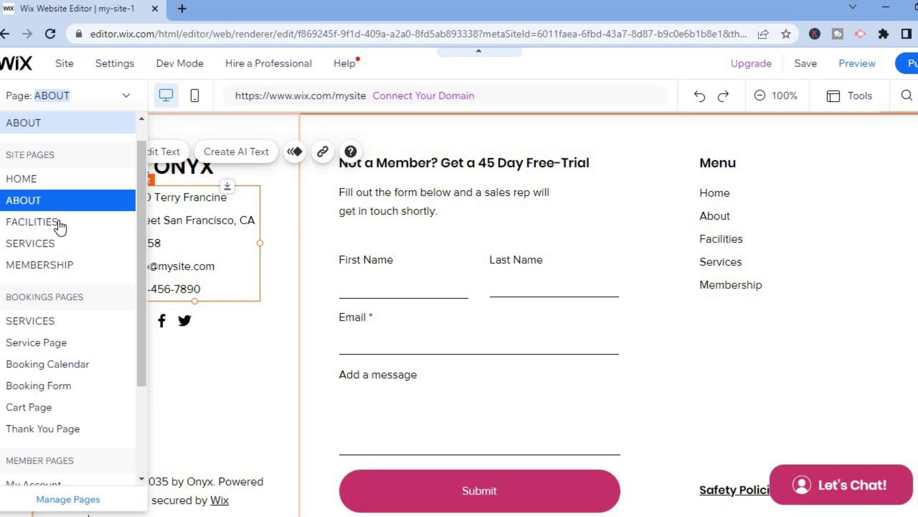
click(70, 264)
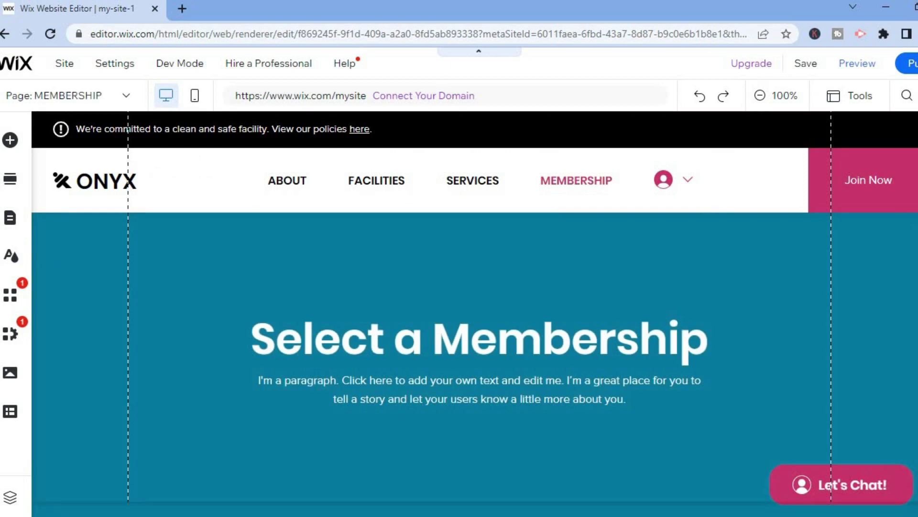
scroll(473, 313, down, 10)
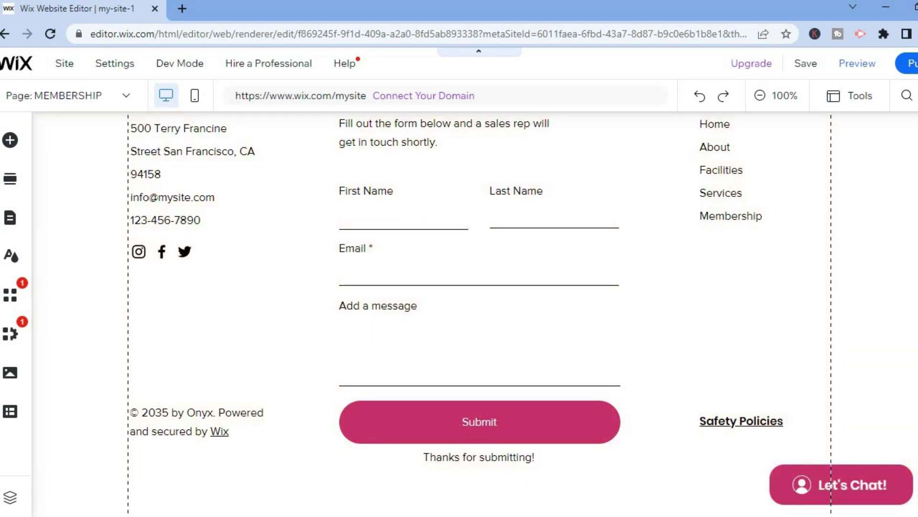
scroll(473, 314, up, 10)
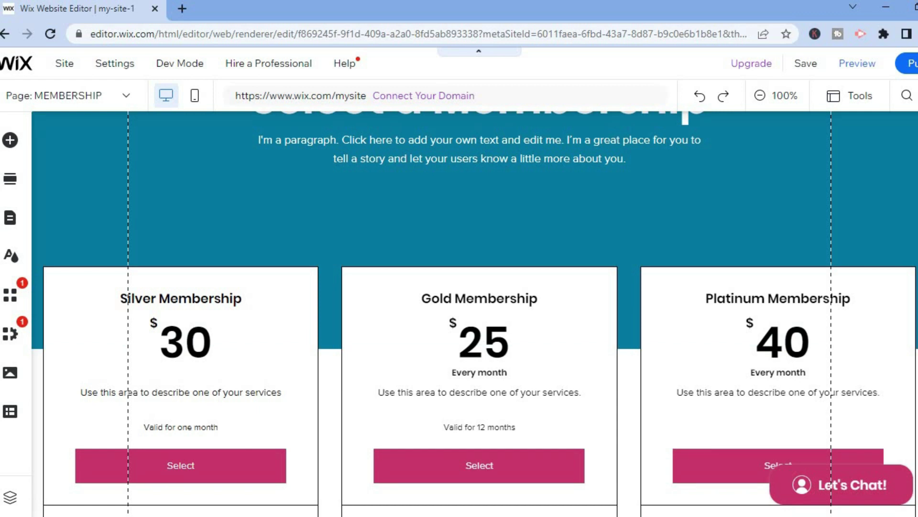
scroll(473, 313, down, 3)
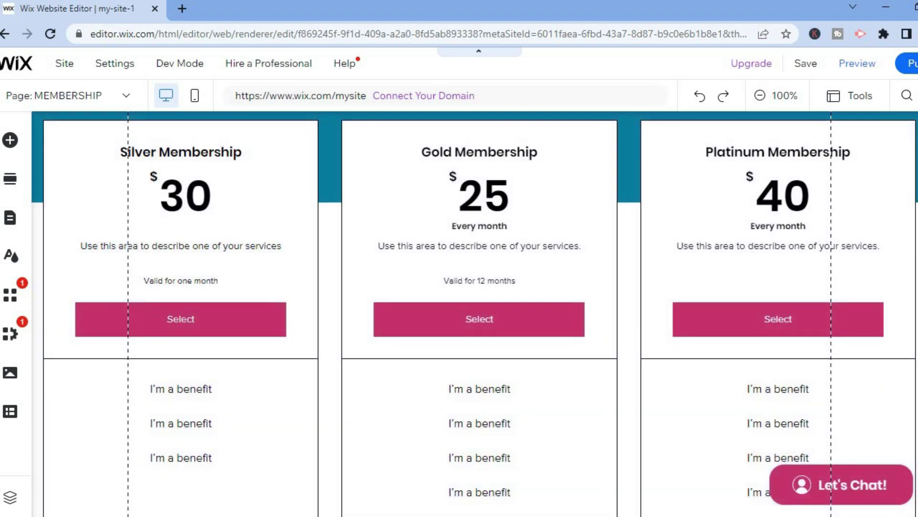
scroll(474, 313, down, 5)
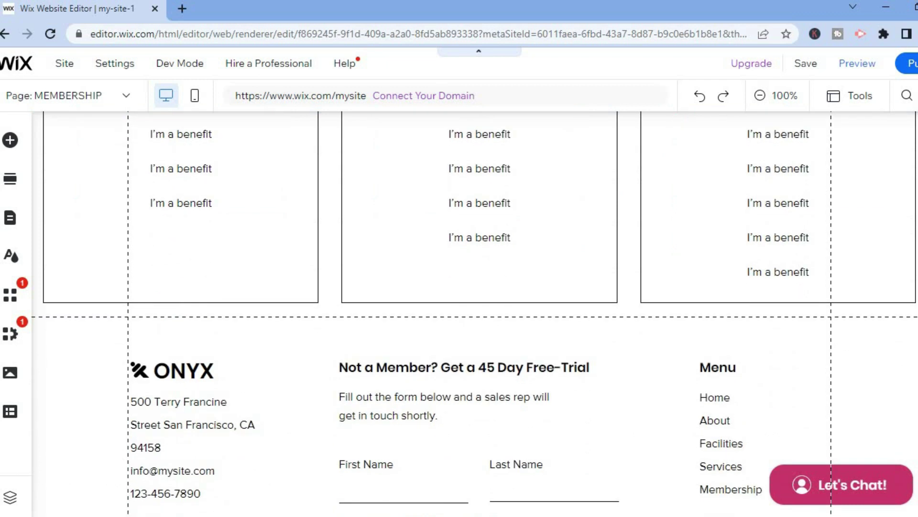
scroll(414, 228, up, 10)
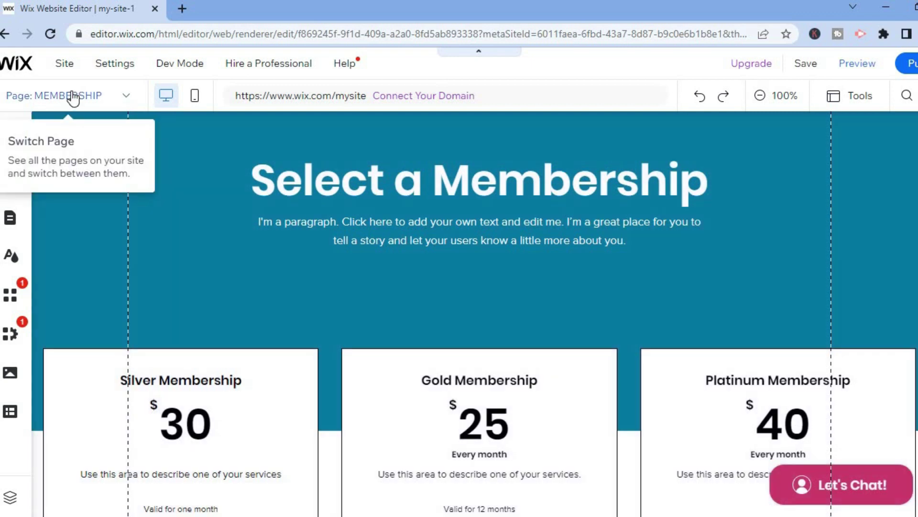
Look through the site's list of bookings, member and lightbox pages and open the page manager.
click(71, 96)
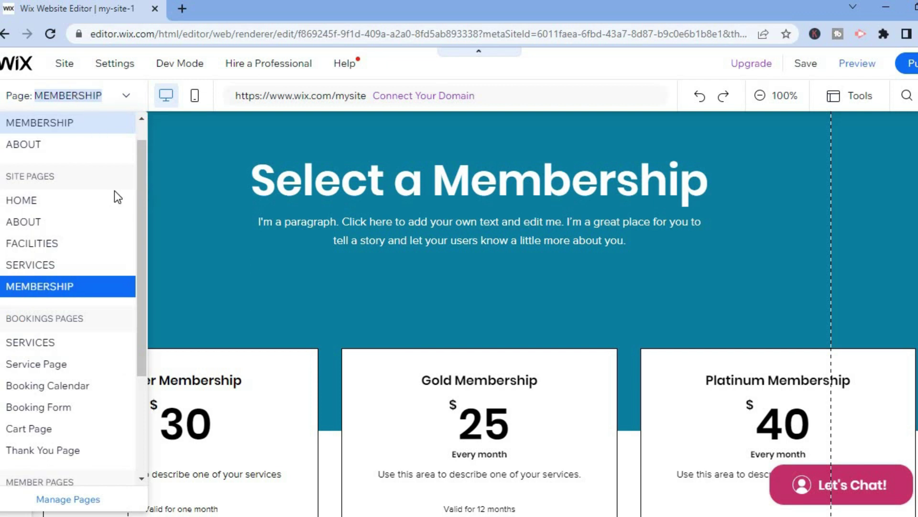
drag(141, 196, 130, 323)
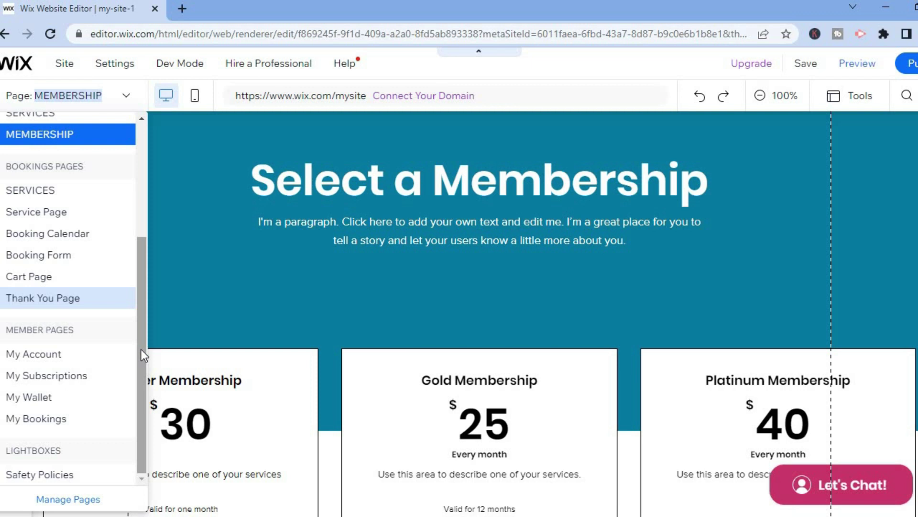
click(69, 500)
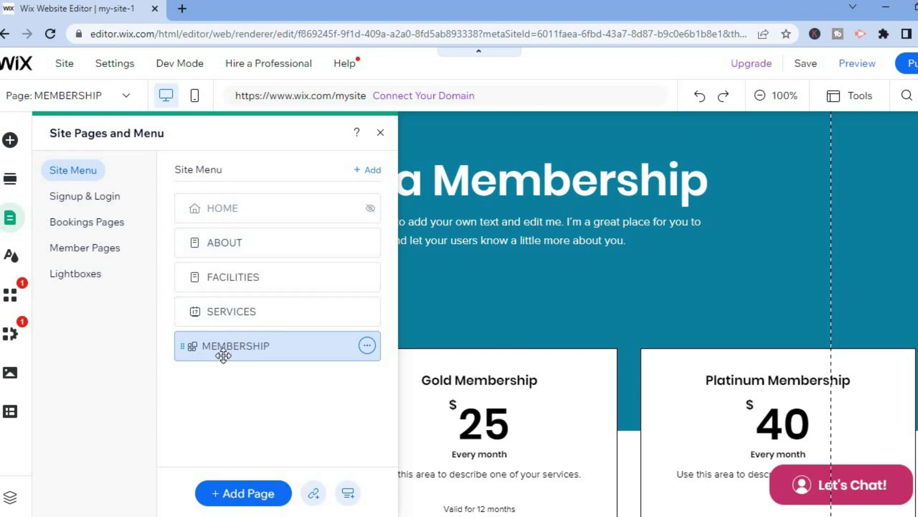
Move the MEMBERSHIP page directly below HOME in the site menu and close the page manager.
drag(223, 352, 228, 244)
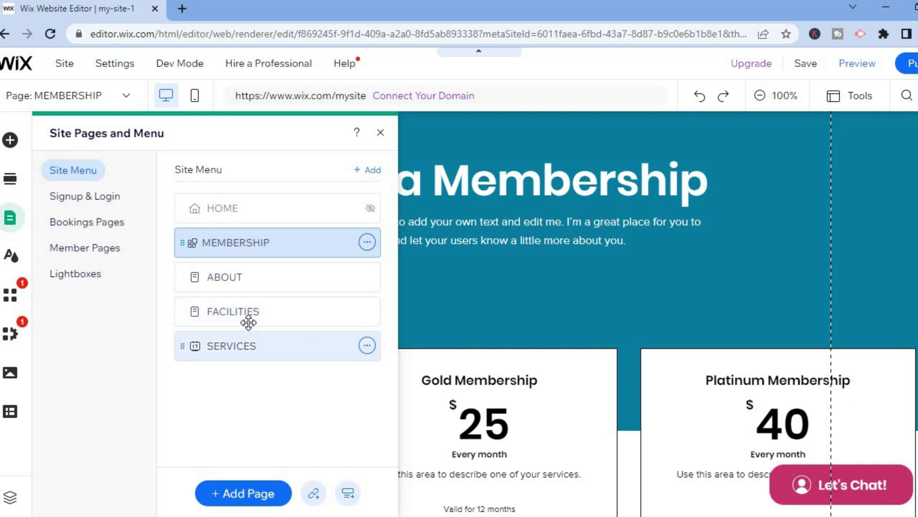
click(381, 135)
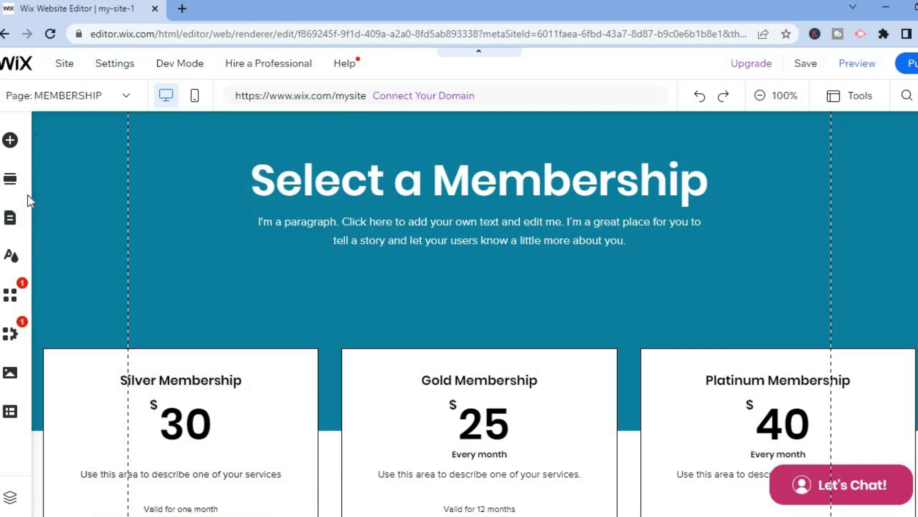
Look through the addable elements, reviewing the Social, Events, Community and Store categories, and close the list without adding anything.
click(10, 140)
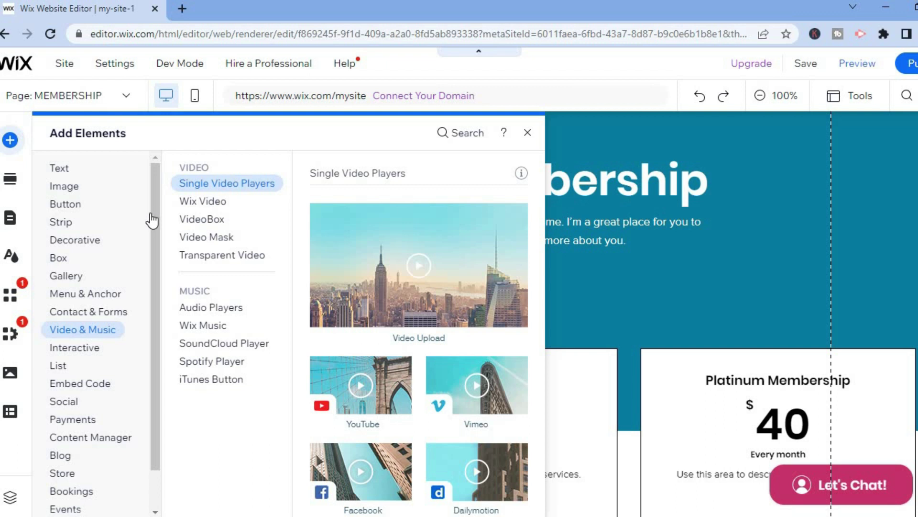
drag(154, 216, 154, 288)
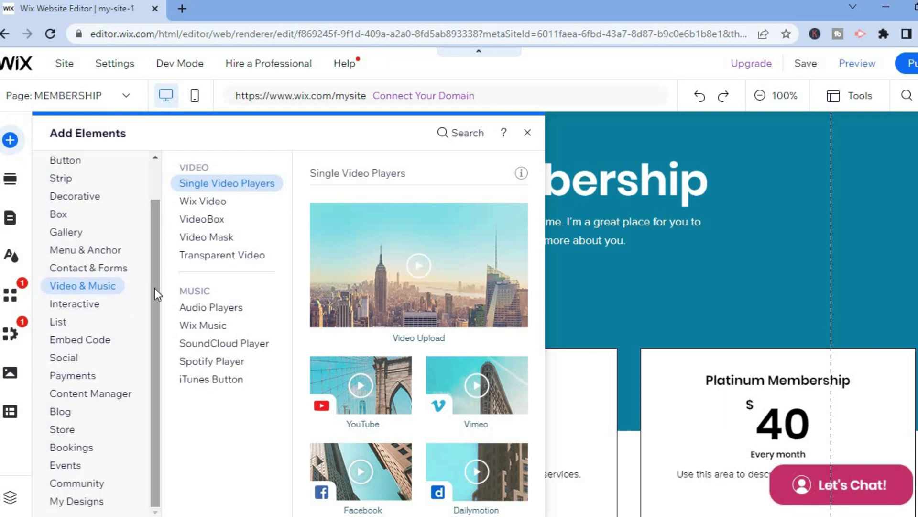
click(82, 361)
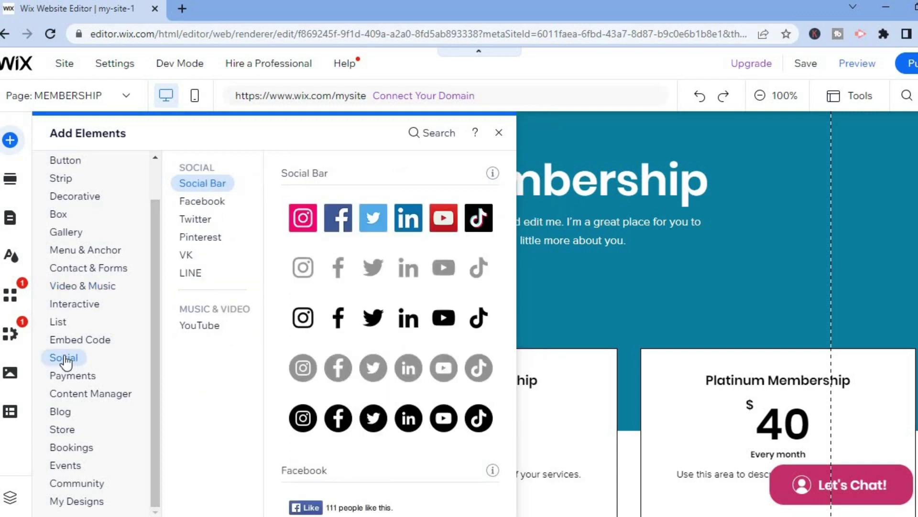
click(69, 347)
click(71, 357)
click(86, 466)
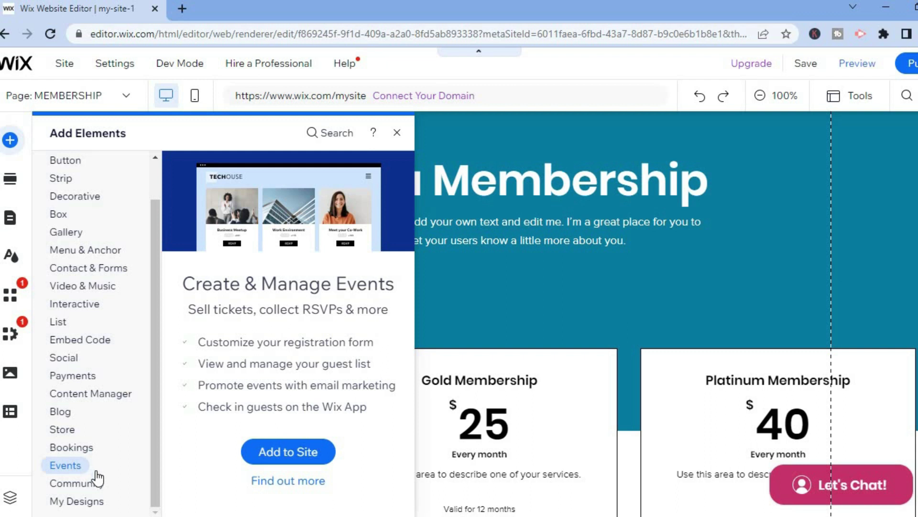
mouse_move(85, 484)
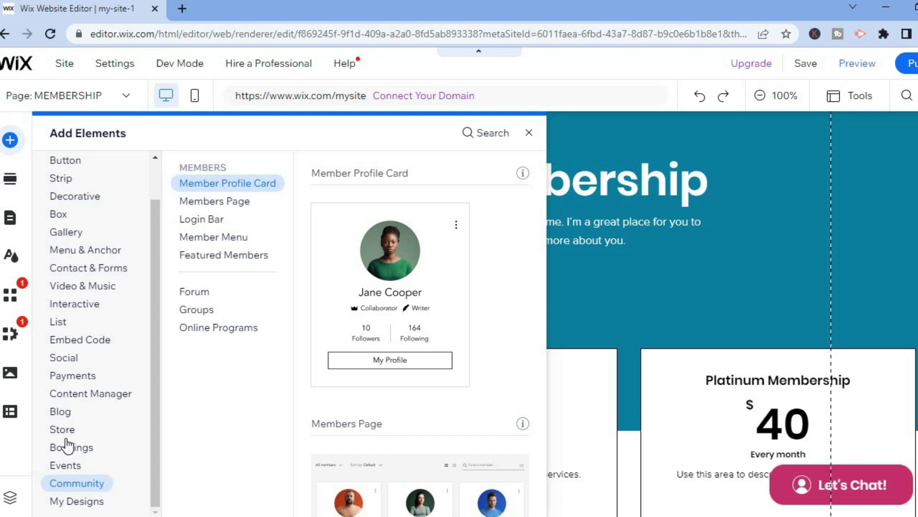
mouse_move(72, 433)
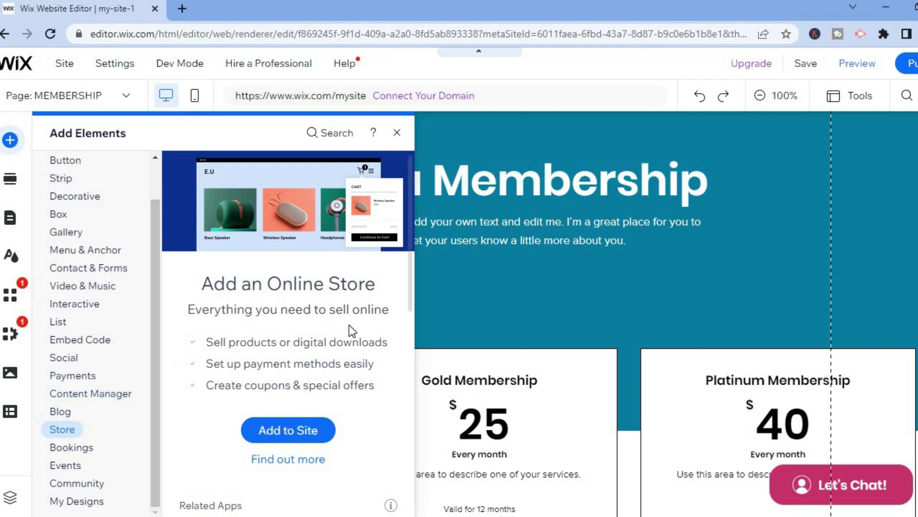
click(489, 292)
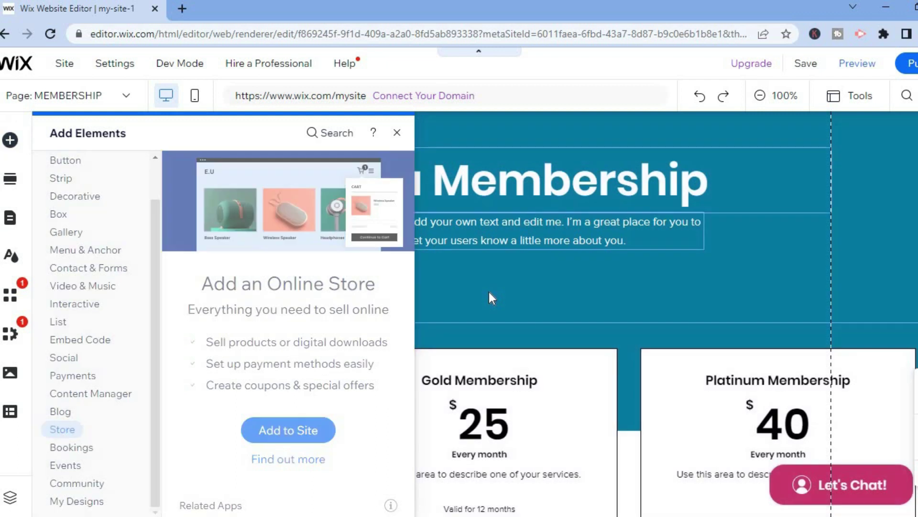